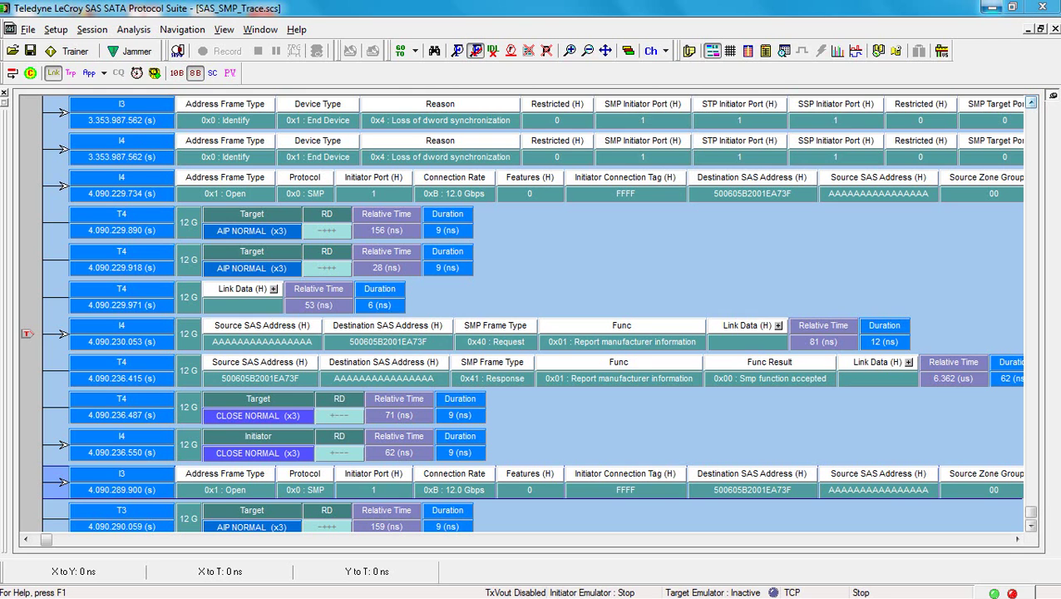
Select the top packet and group the trace at transport, then application level, into one SMP Cmd row.
left_click(1029, 101)
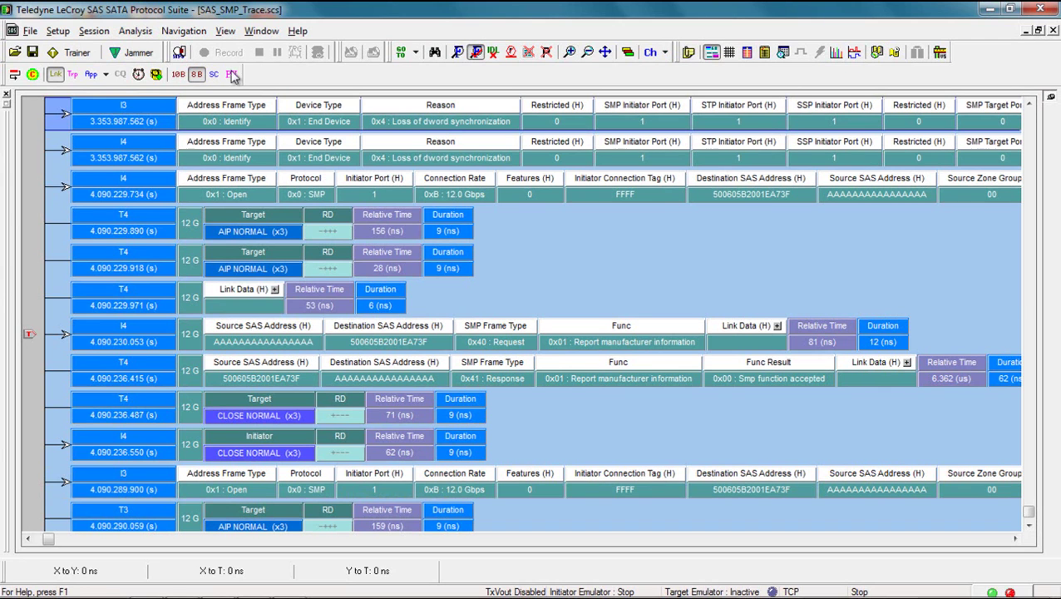
left_click(73, 76)
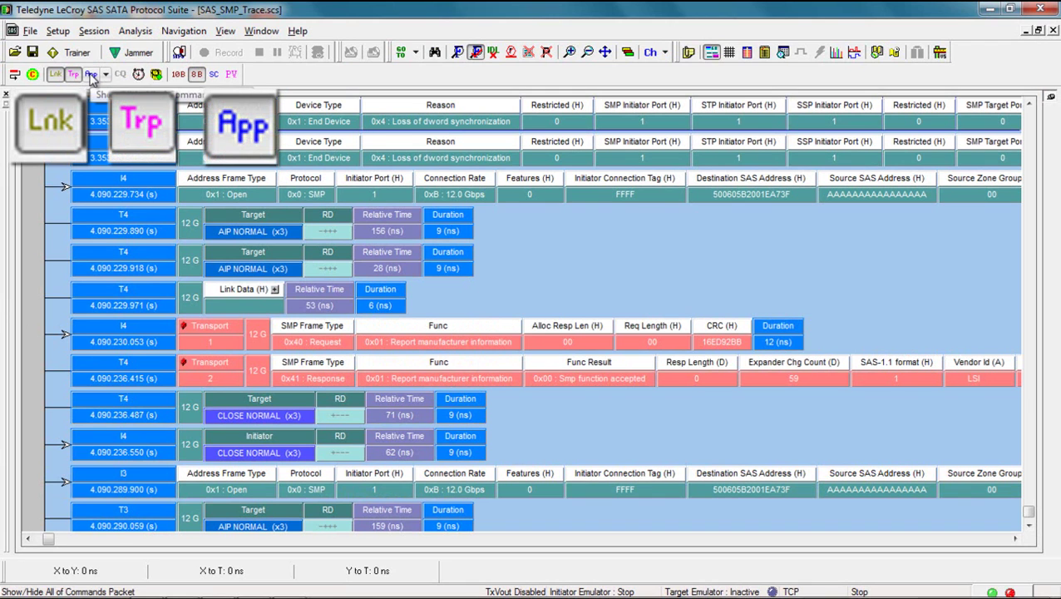
left_click(91, 75)
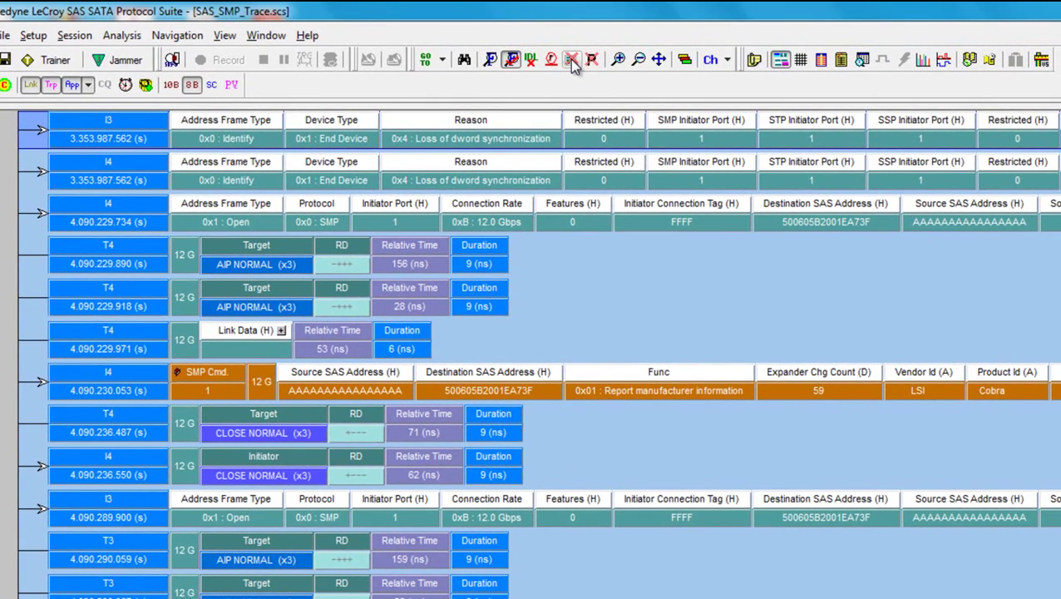
Hide link-level traffic, then scroll down and select SCSI command packet 9.
left_click(572, 61)
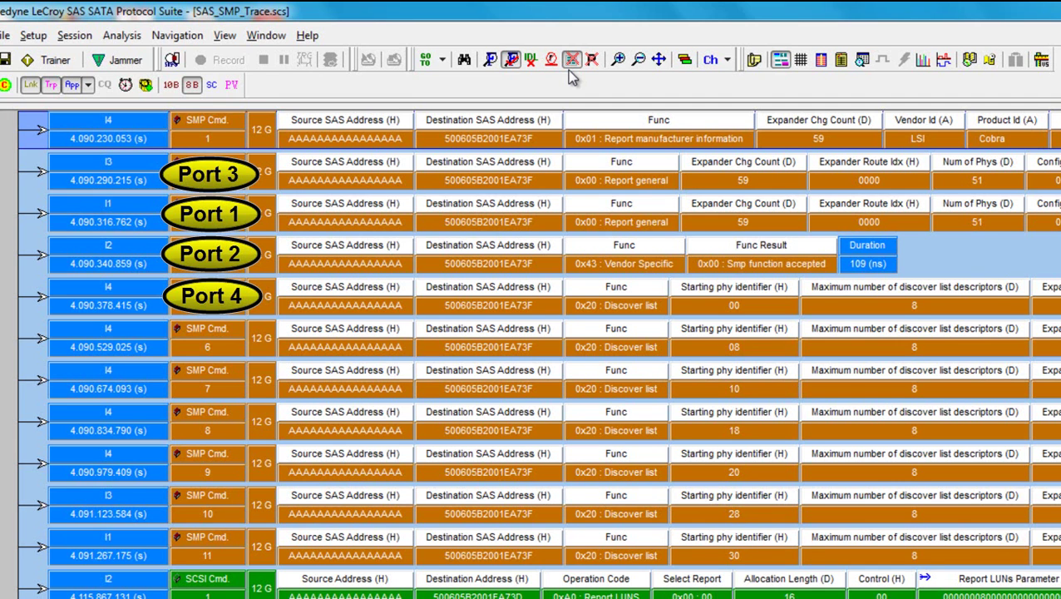
scroll(533, 350, "down", 7)
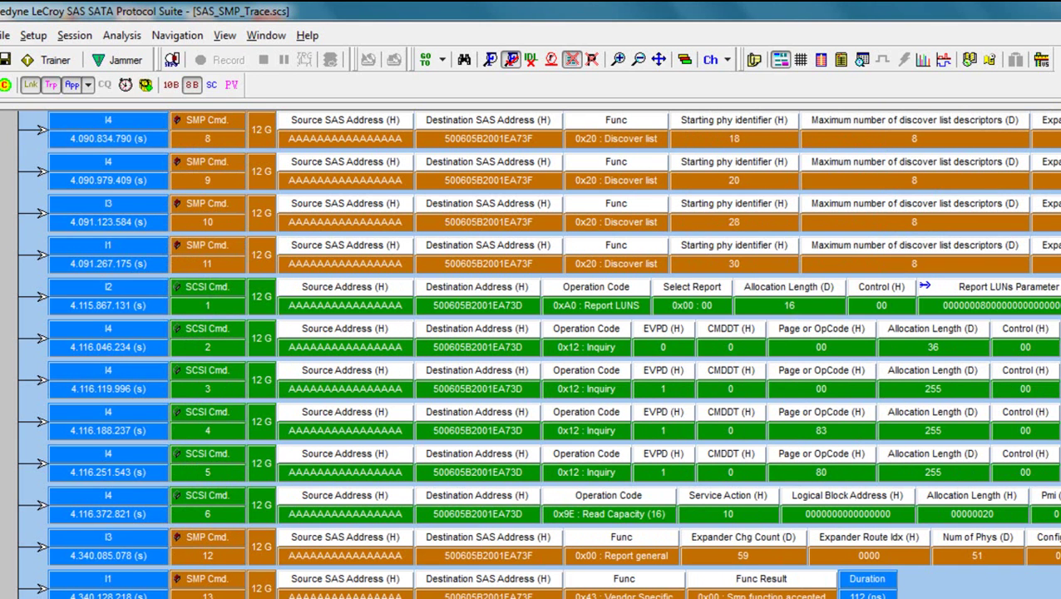
scroll(532, 349, "down", 1)
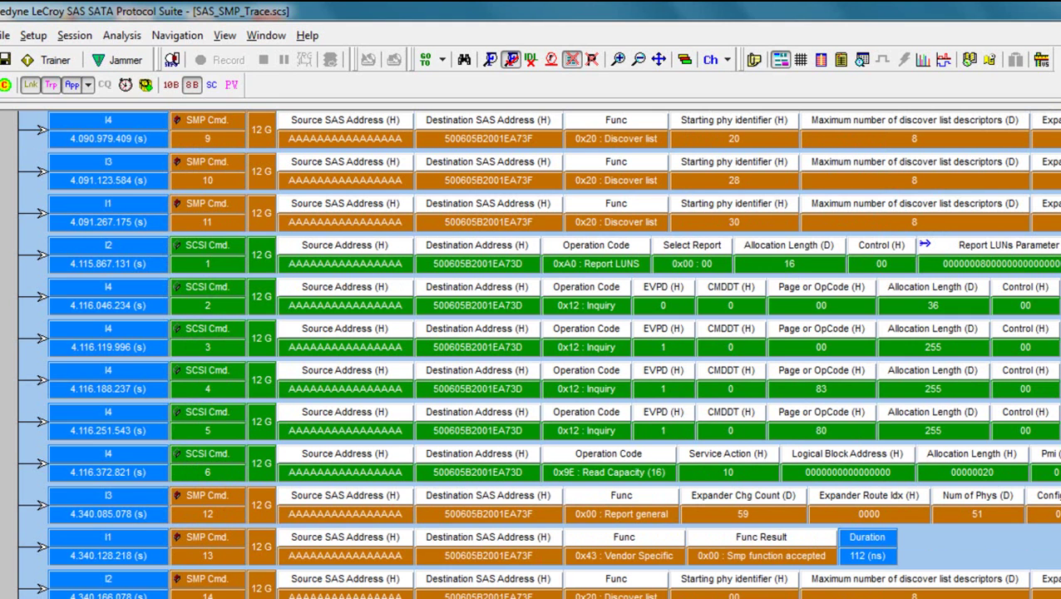
left_click(108, 130)
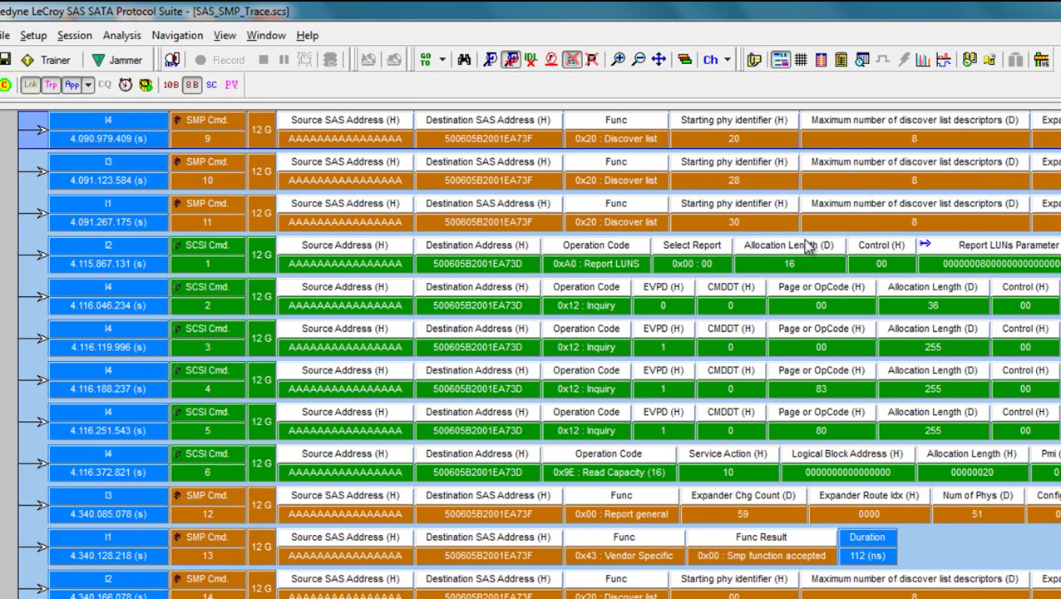
Expand all SCSI Cmd packets from packet 2's context menu to show SSP Command, Data and Response frames.
left_click(203, 298)
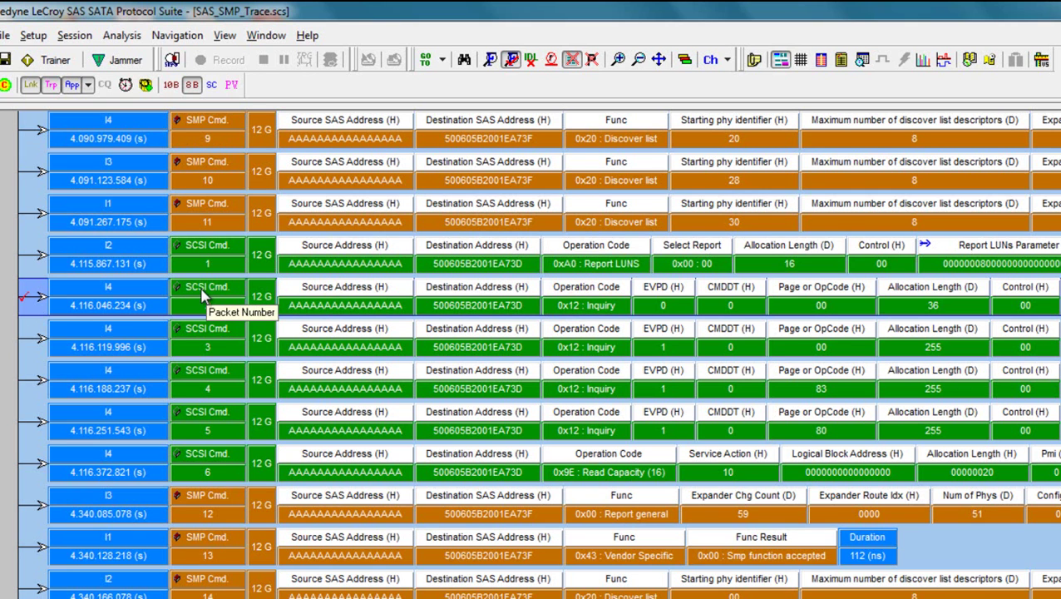
right_click(203, 296)
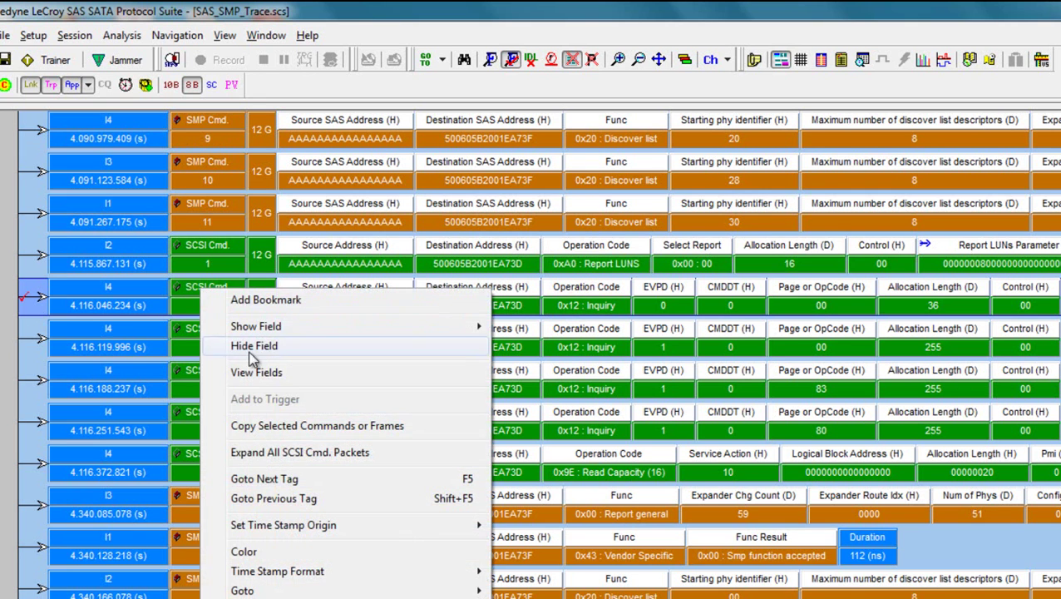
left_click(275, 453)
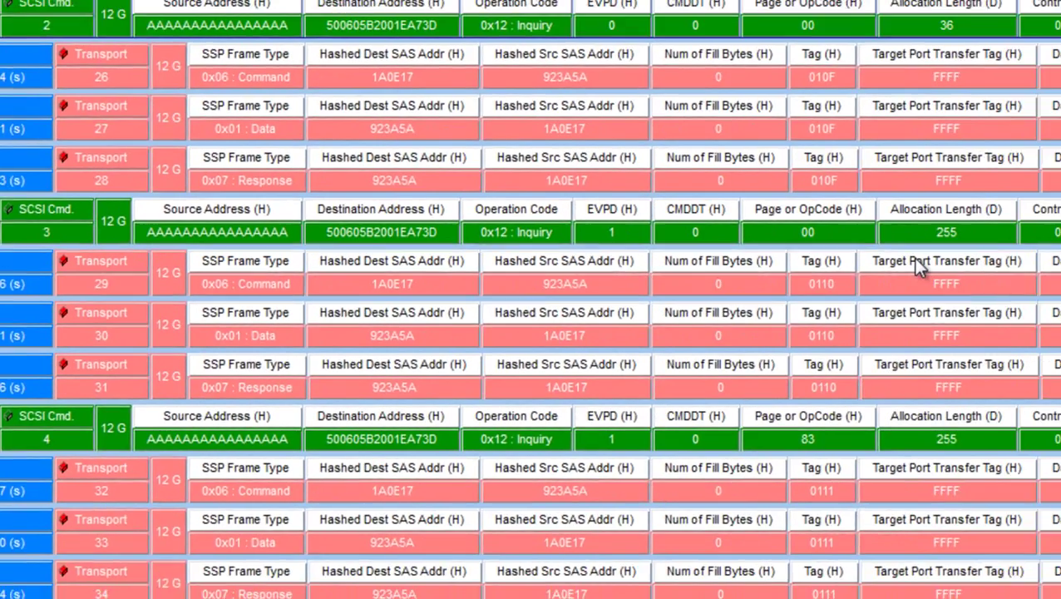
mouse_move(811, 265)
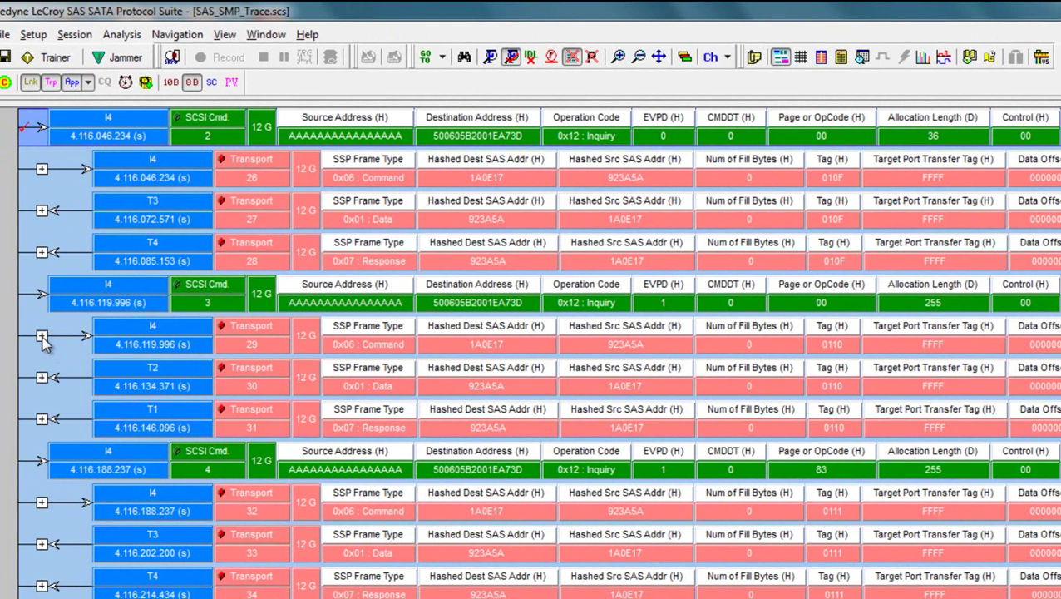
Expand transport frame 29 to its SSP Inquiry frame and ACK, and step down to frame 36.
left_click(42, 336)
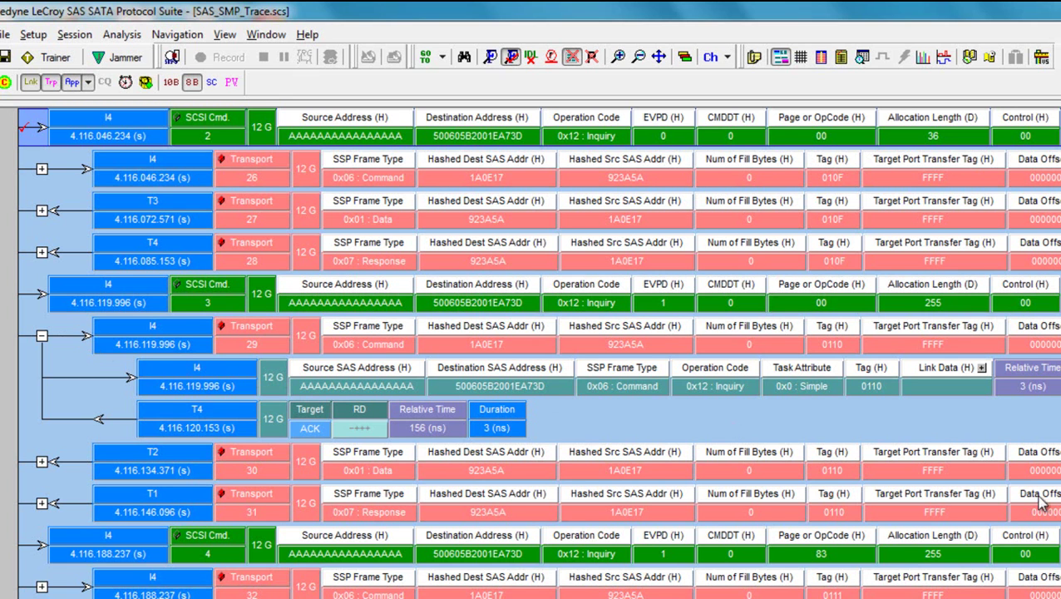
key("Down")
key("Down")
key("Down")
key("Down")
key("Down")
key("Down")
key("Down")
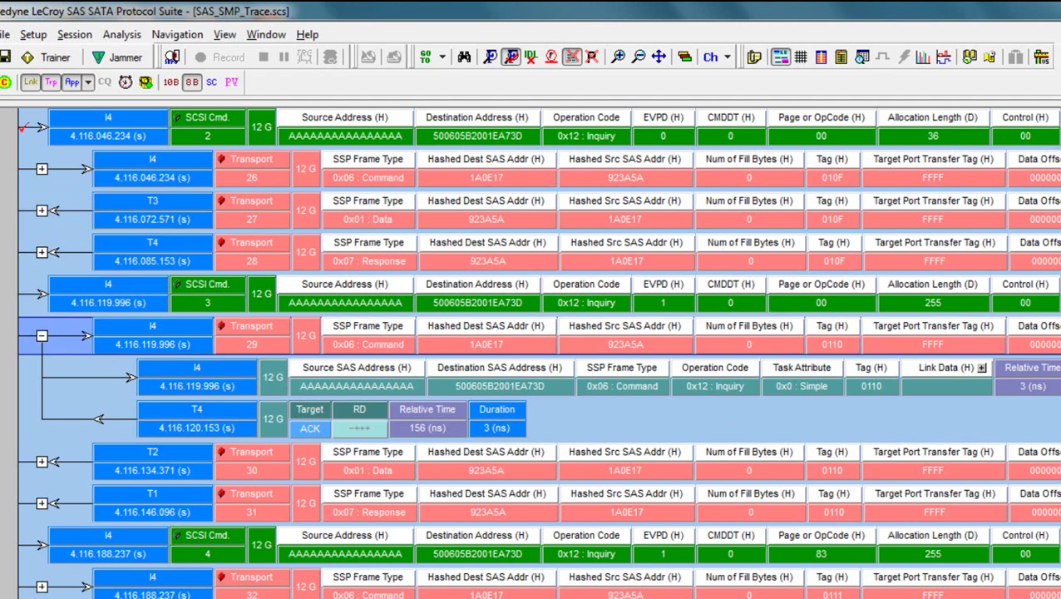
key("Down")
key("Down")
key("Down")
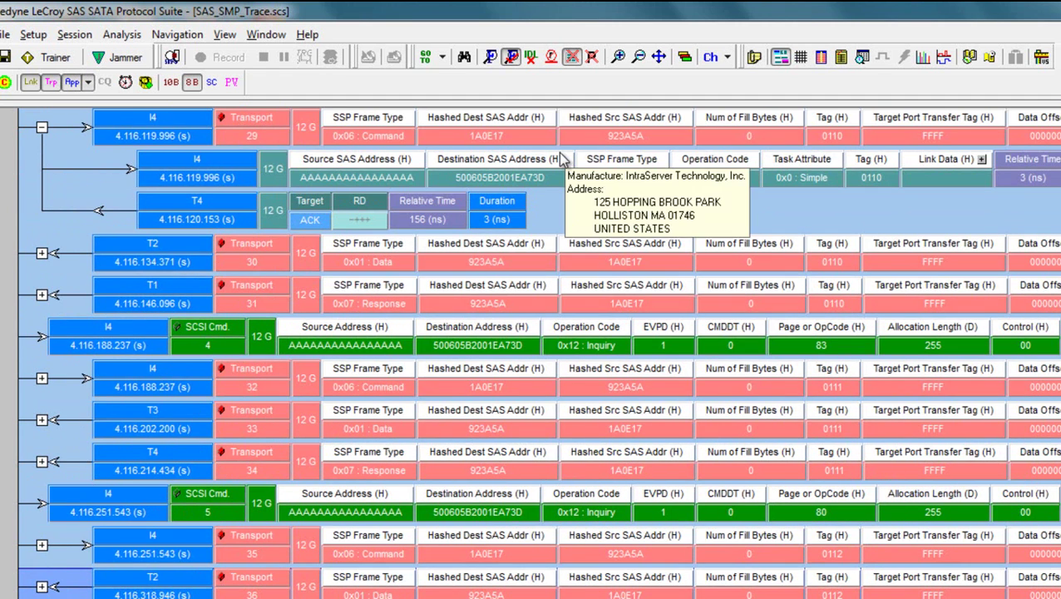
Unhide link traffic, move to Inquiry transport frame 35, and ungroup it into link-level frames.
left_click(573, 59)
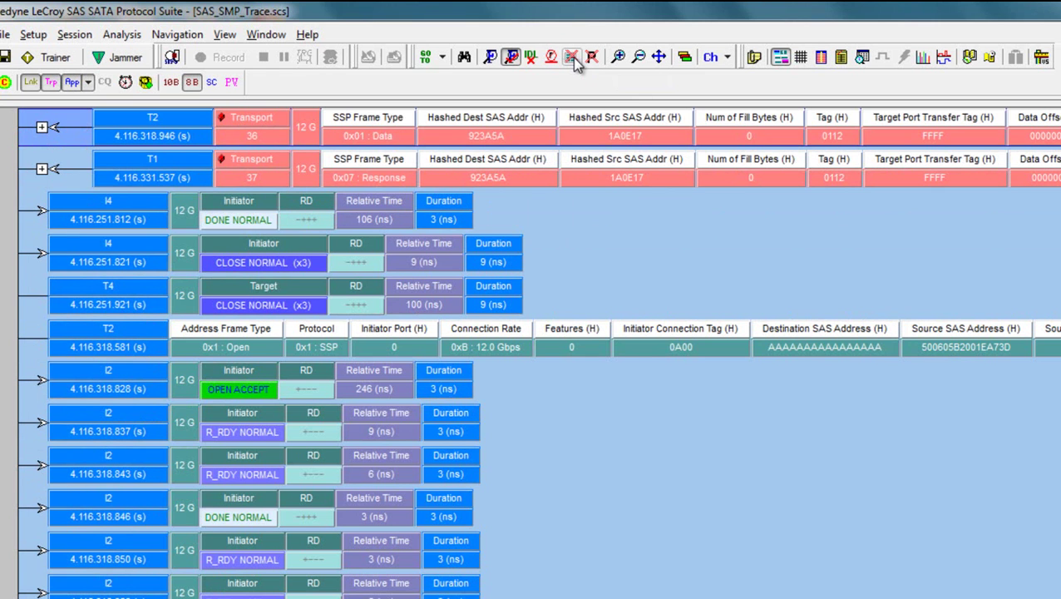
left_click(53, 83)
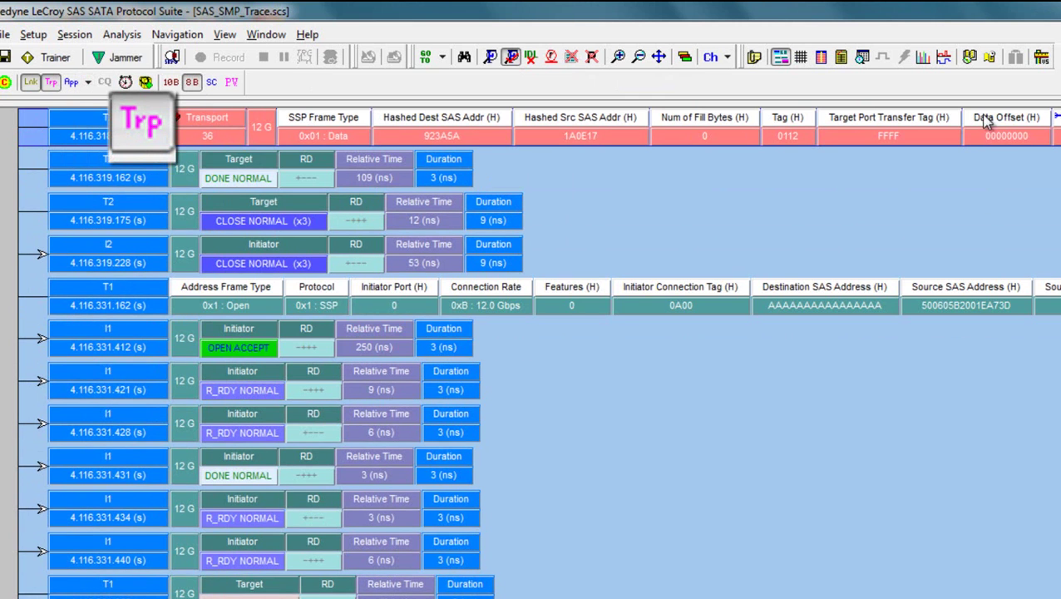
scroll(538, 353, "up", 1)
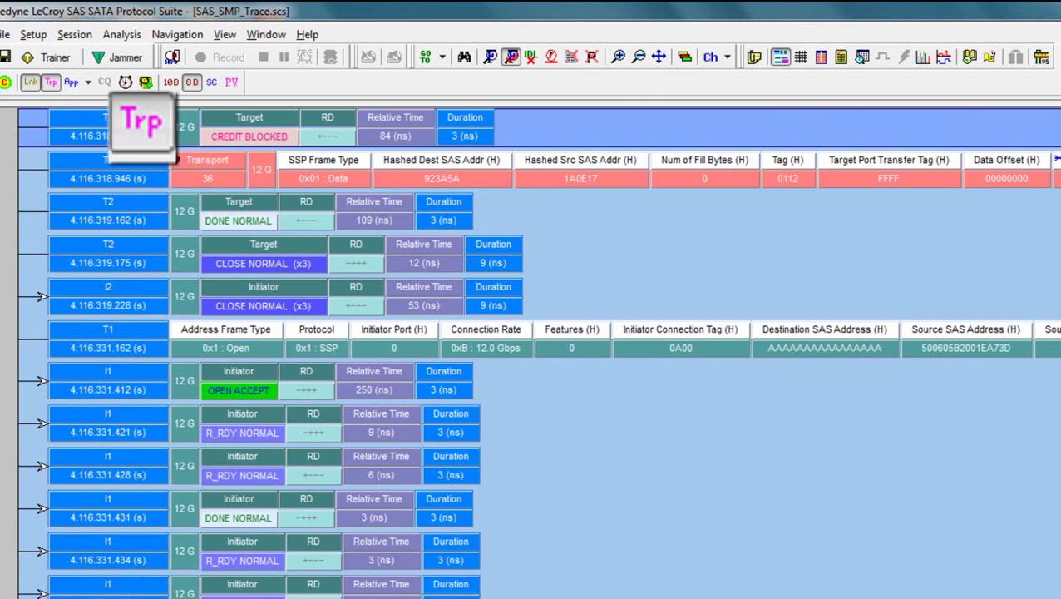
scroll(539, 352, "up", 10)
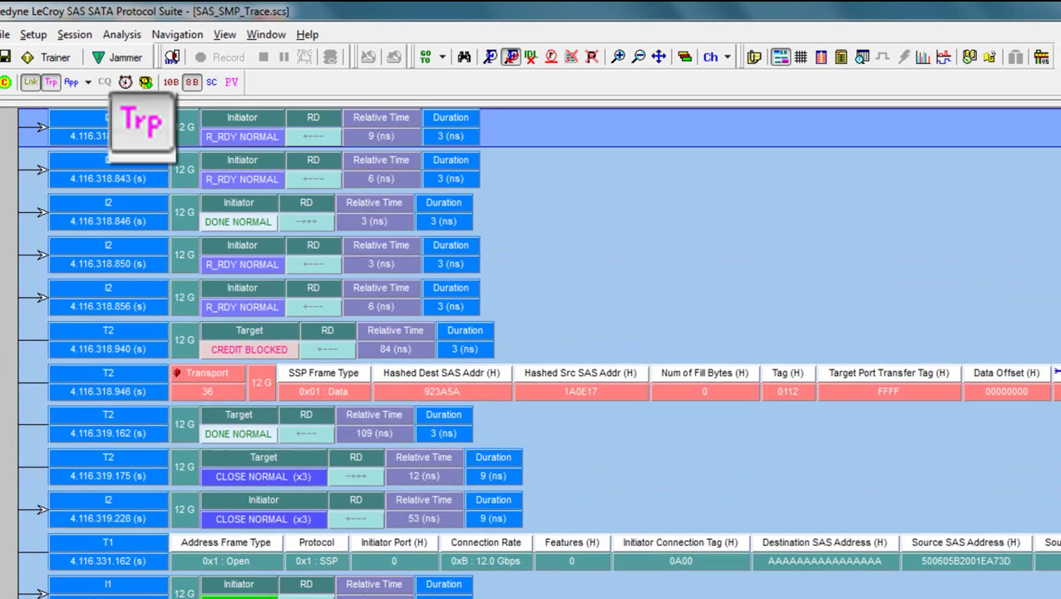
key("Down")
key("Down")
key("Down")
key("Down")
key("Down")
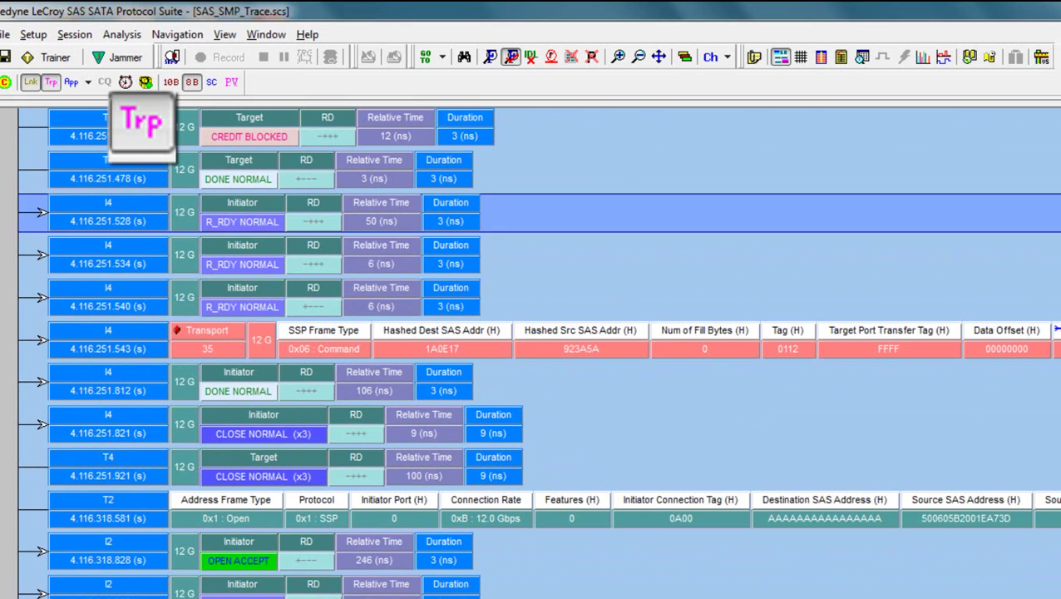
left_click(52, 82)
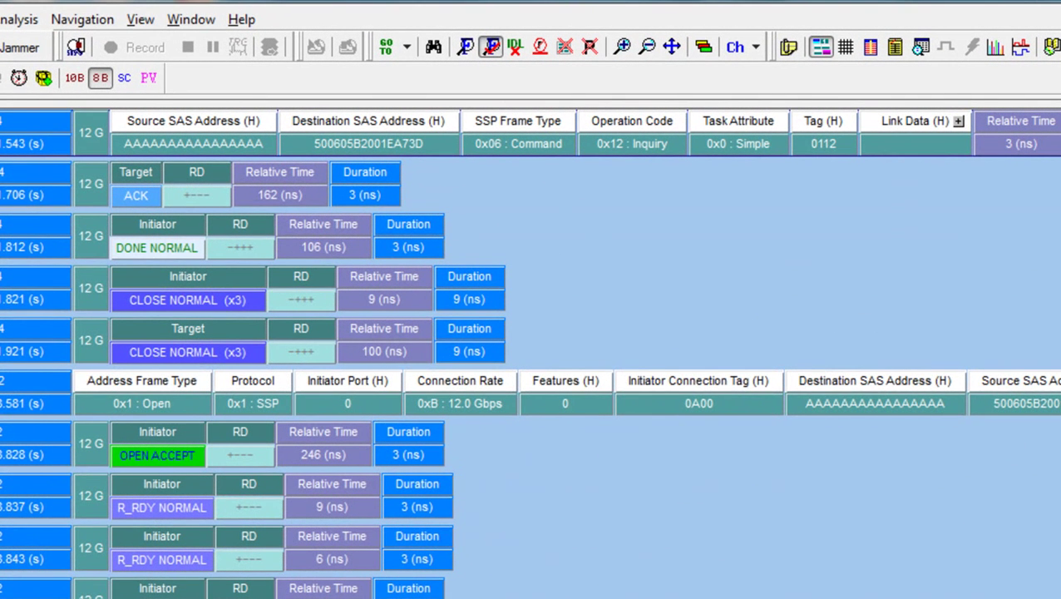
left_click(958, 121)
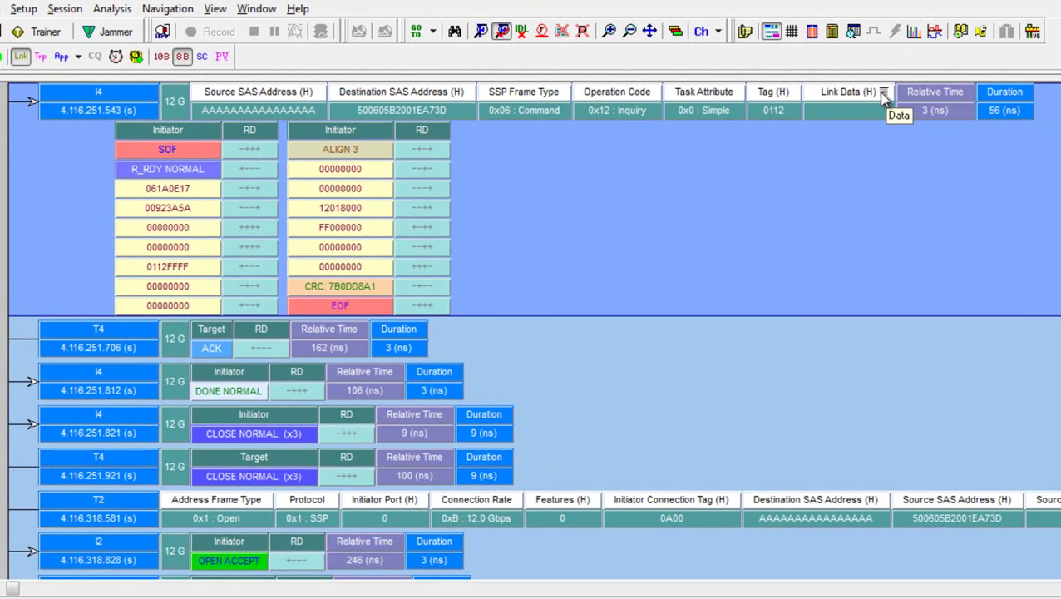
left_click(884, 93)
Open the View Fields breakdown for the Link Data field and enlarge its window.
right_click(823, 93)
mouse_move(863, 138)
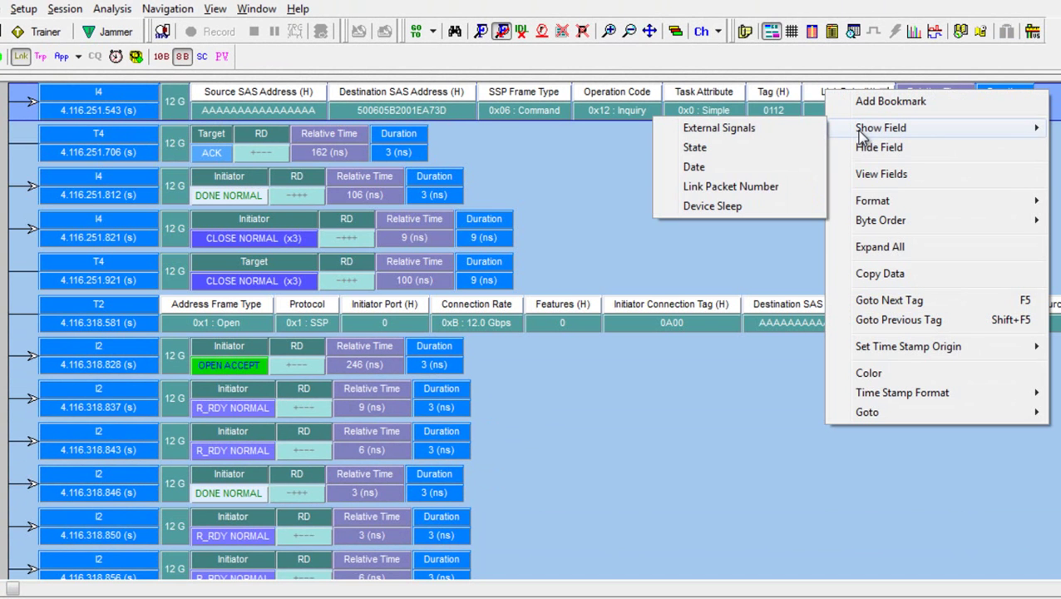
left_click(869, 175)
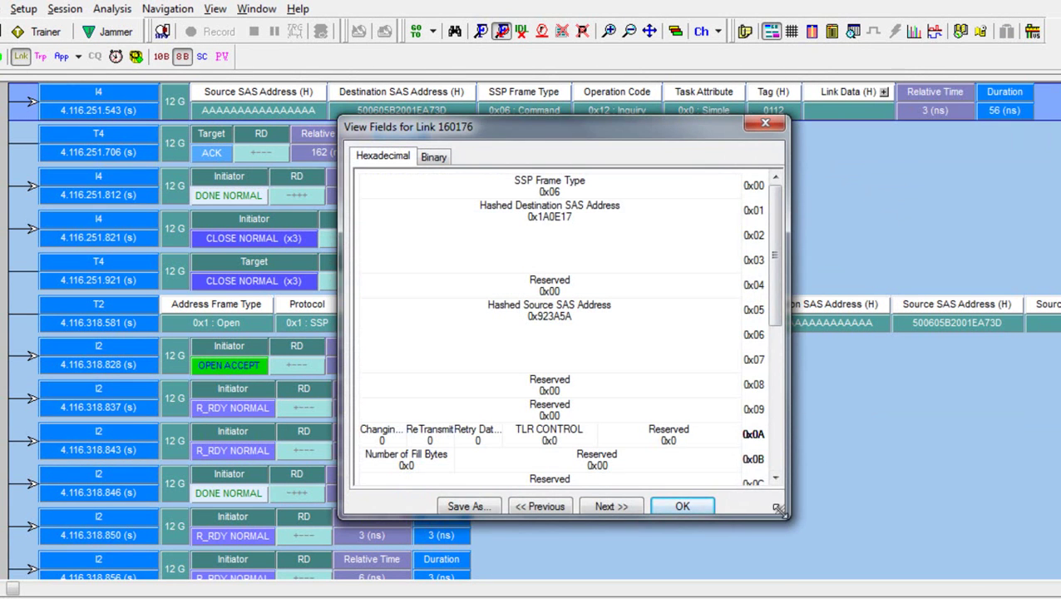
left_click_drag(777, 509, 1059, 597)
left_click_drag(733, 131, 553, 84)
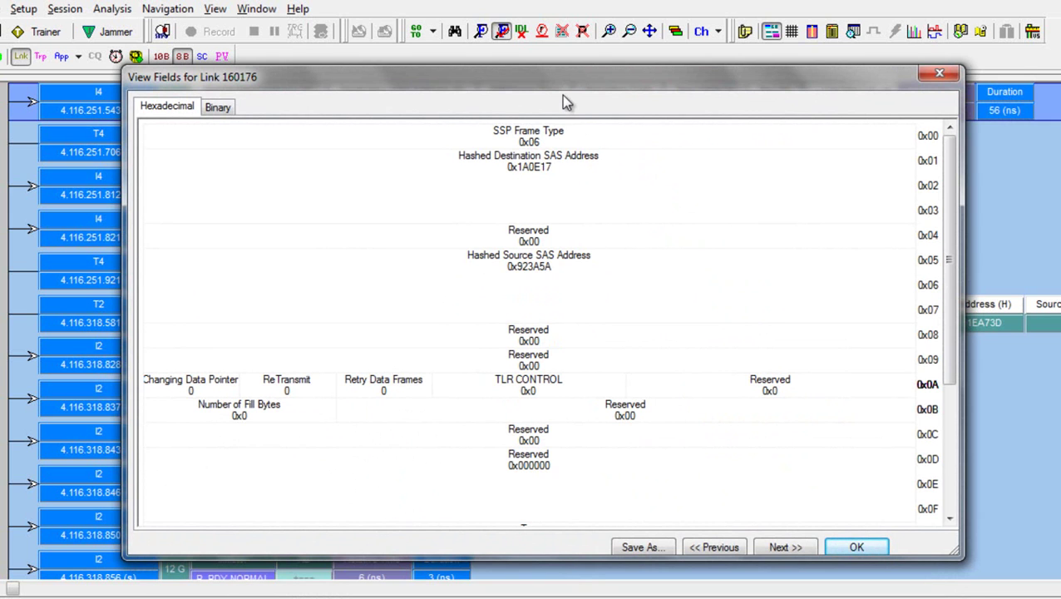
left_click_drag(950, 376, 963, 484)
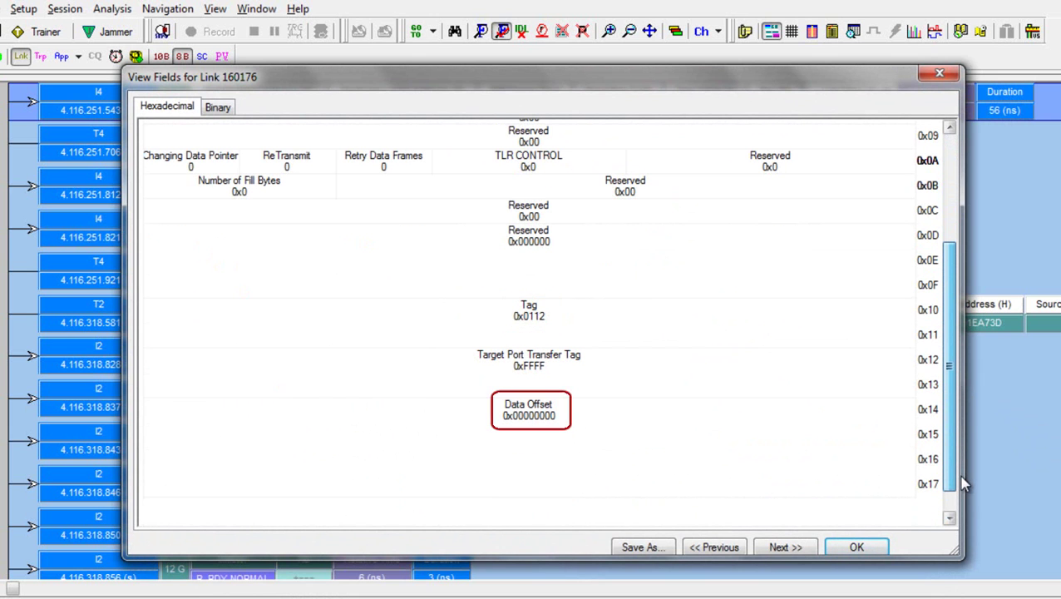
left_click_drag(964, 484, 959, 434)
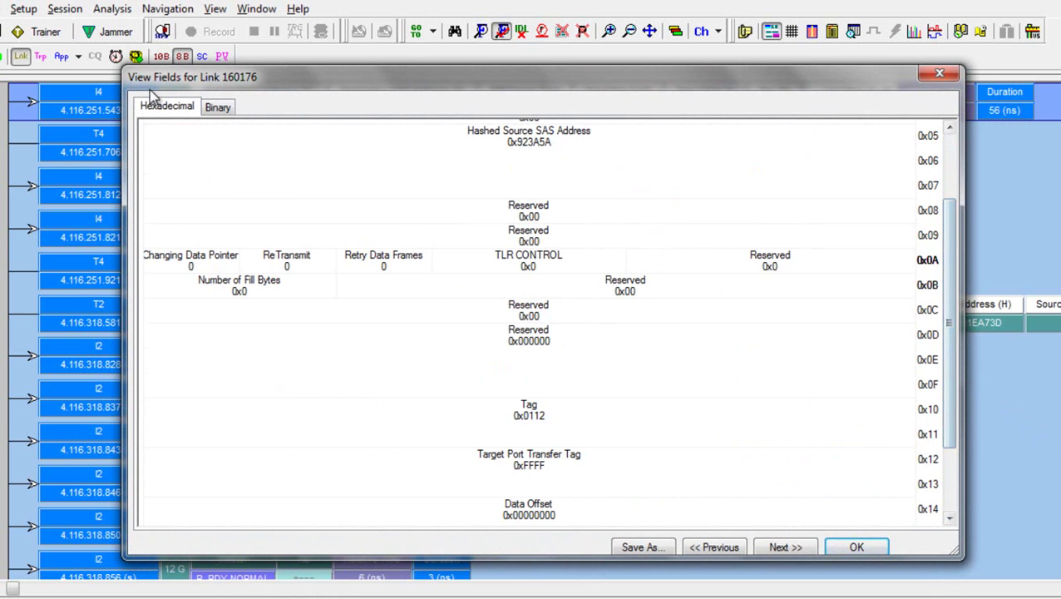
Show the fields in binary then hexadecimal, advance three links to 160217, and close the breakdown.
left_click(223, 111)
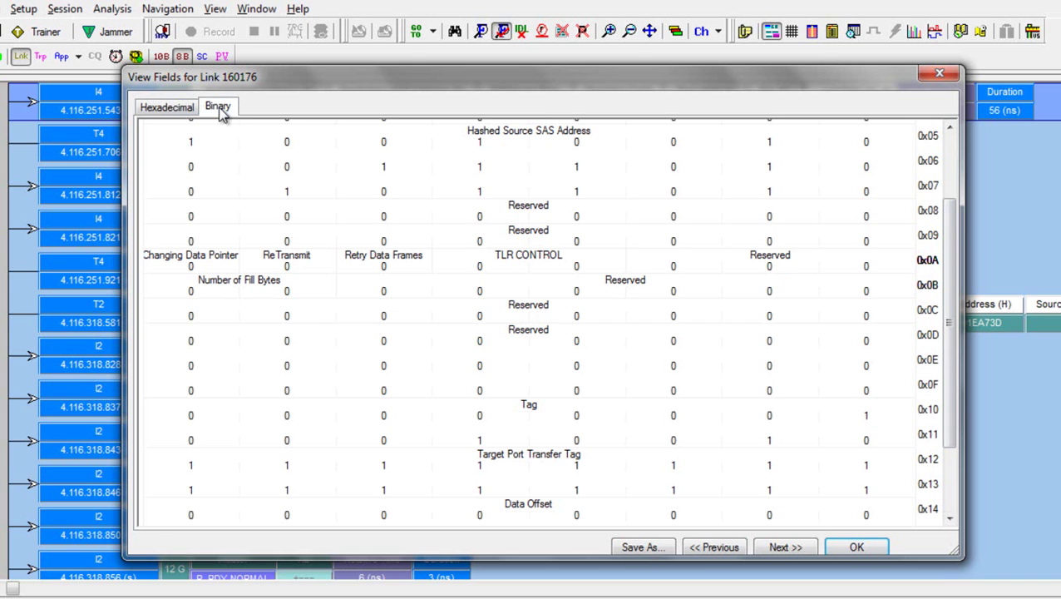
left_click(164, 109)
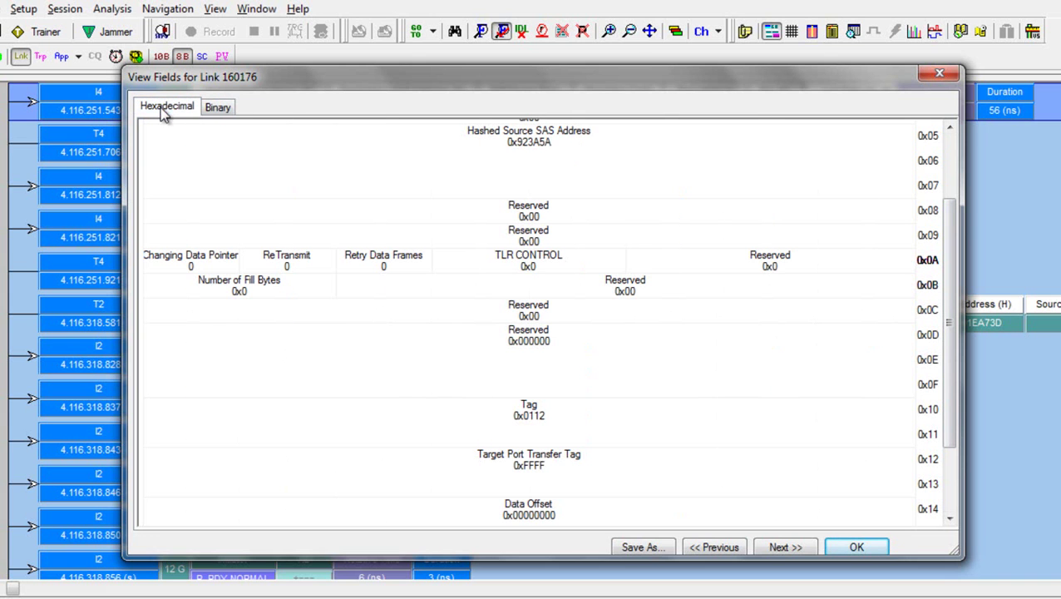
left_click(797, 549)
left_click(796, 545)
left_click(797, 545)
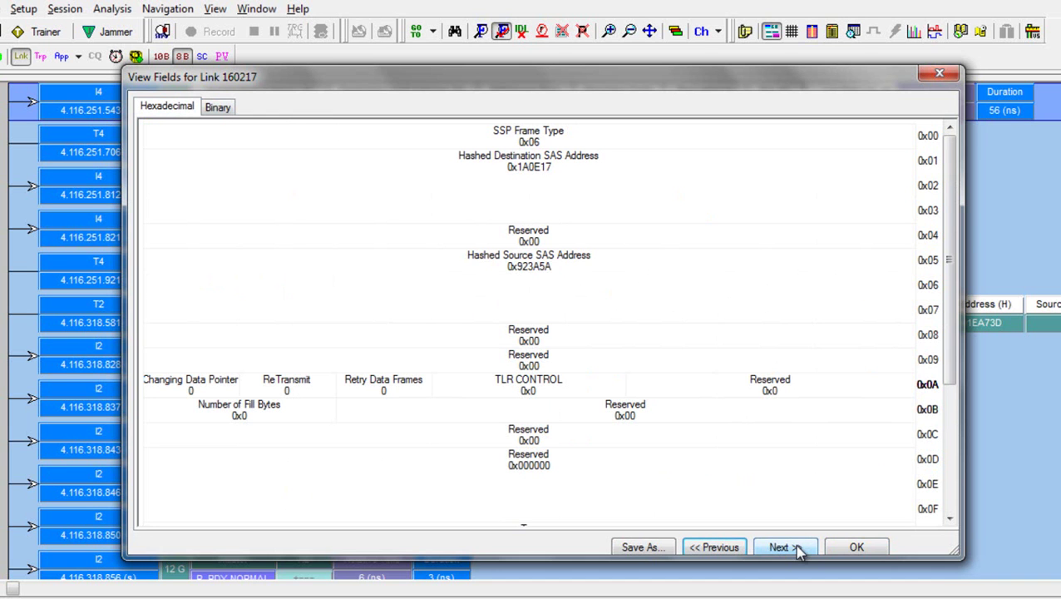
left_click(862, 546)
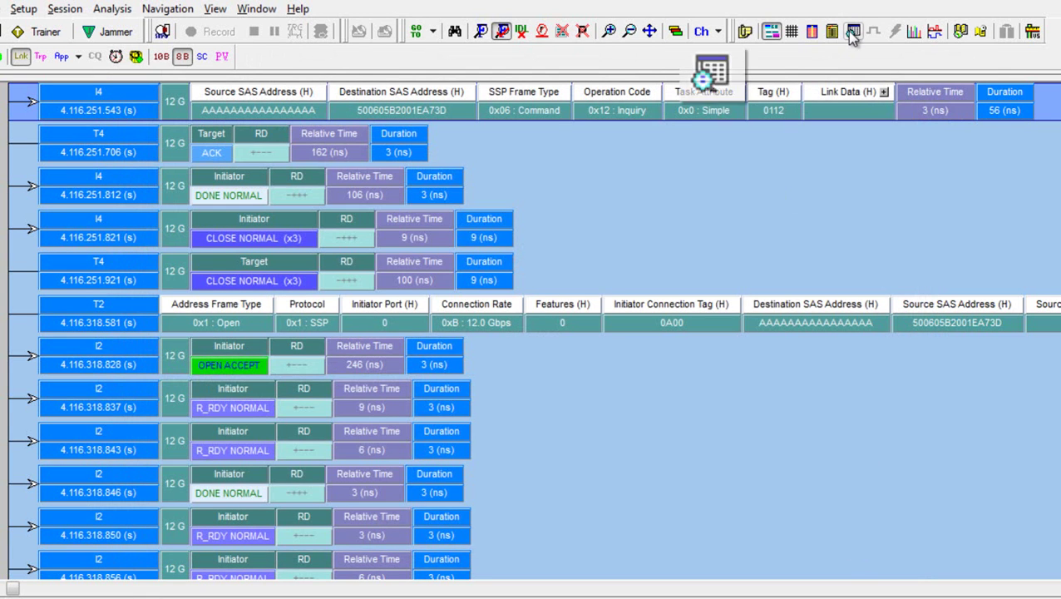
Open the Frame Inspector, pick out the Inquiry Operation Code byte, and select the CLOSE NORMAL packet.
left_click(841, 38)
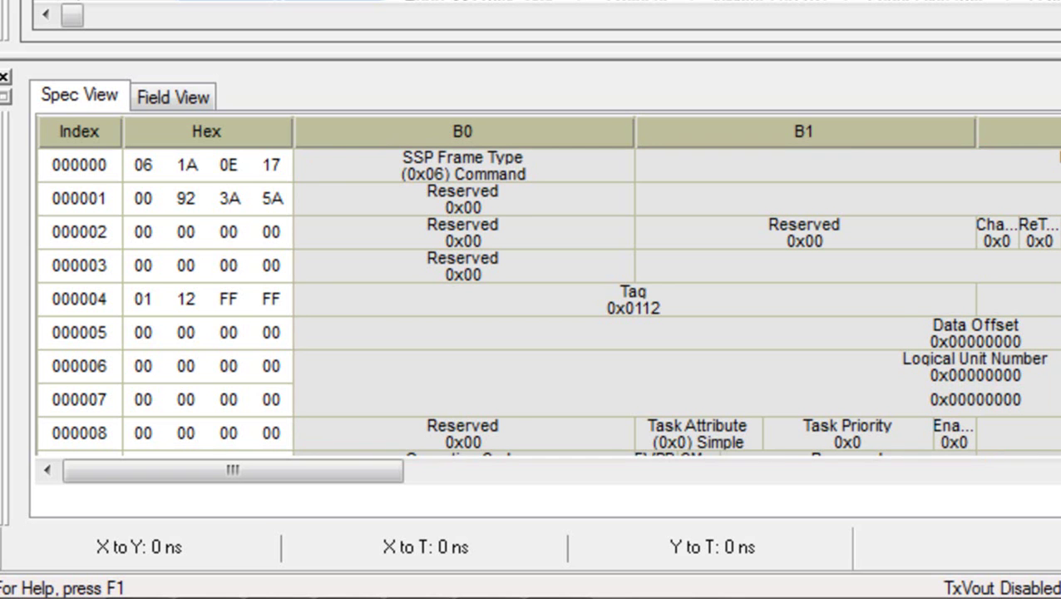
scroll(549, 299, "down", 5)
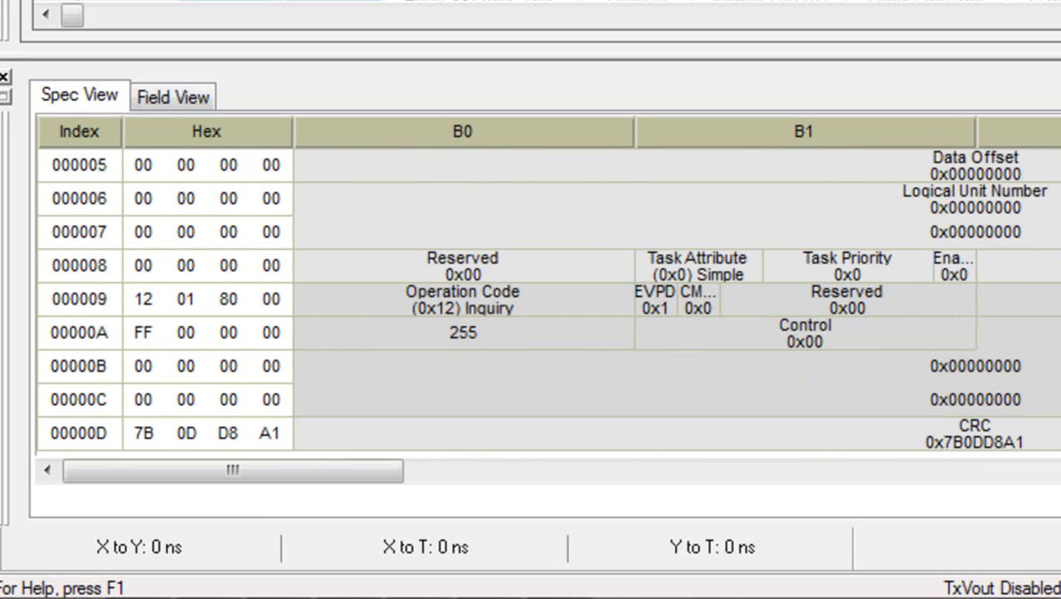
left_click(539, 309)
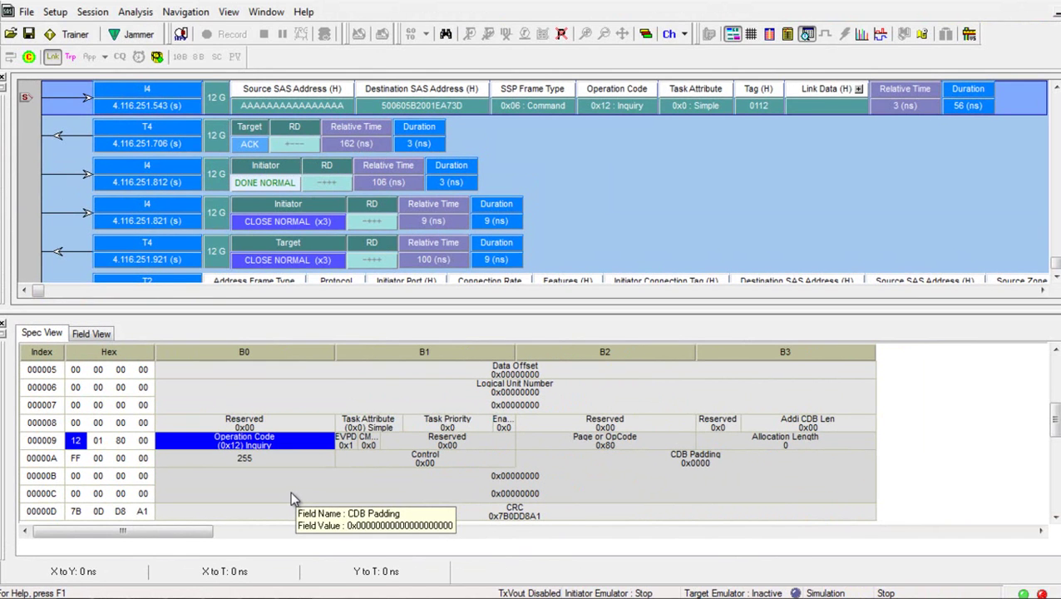
scroll(353, 463, "down", 1)
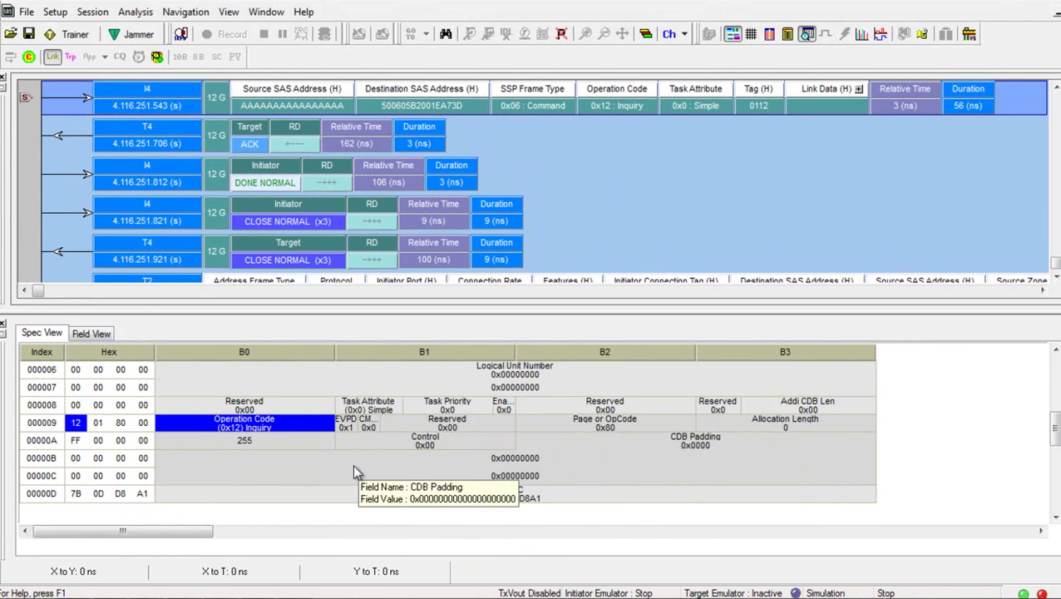
left_click(543, 213)
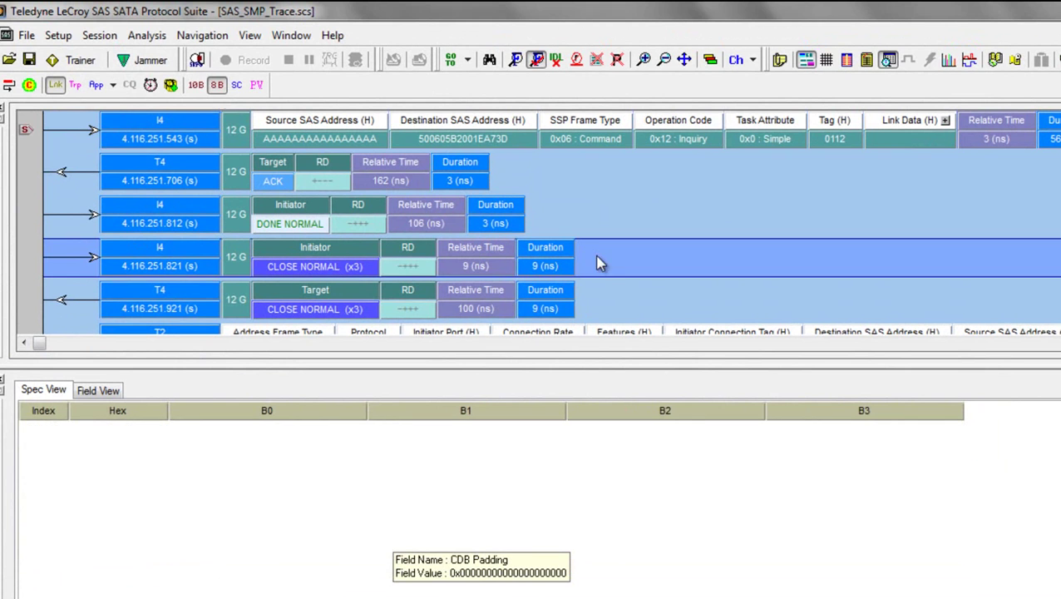
Jump to the trigger position, inspect the SMP response and Open address frames, and switch to command level.
left_click(468, 60)
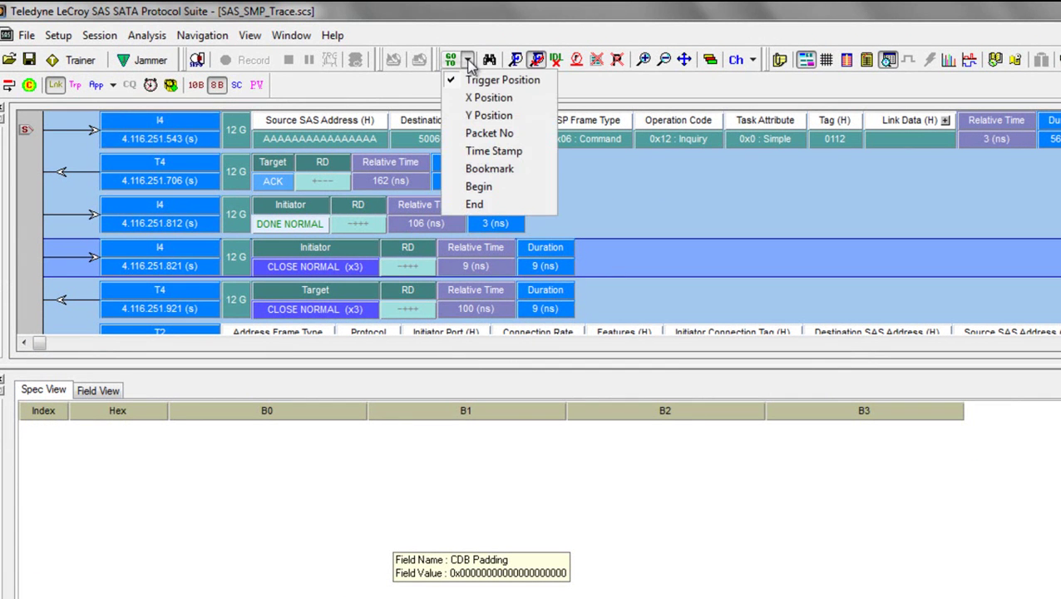
left_click(499, 80)
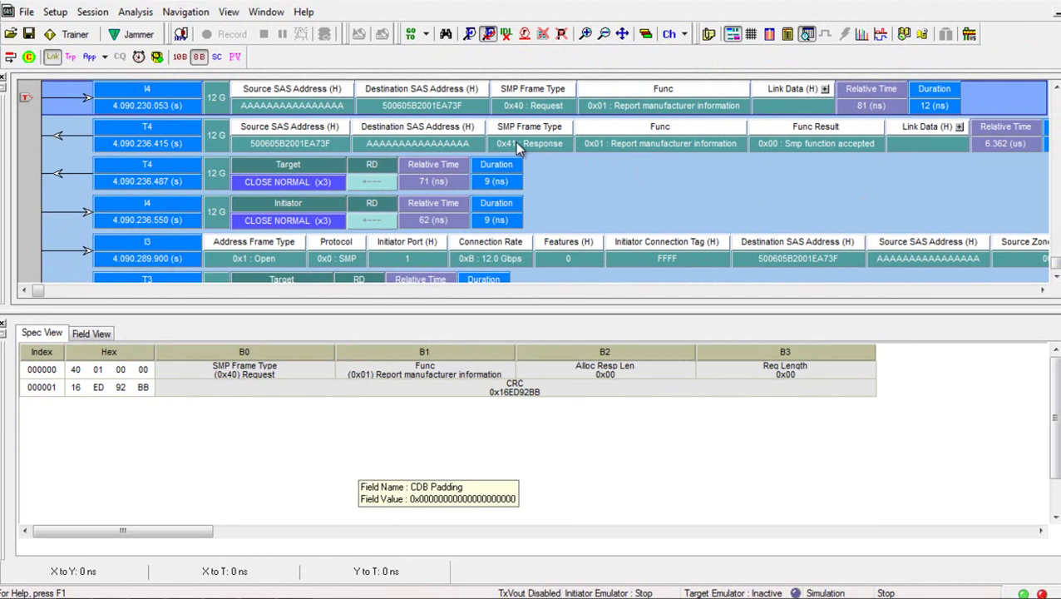
left_click(538, 169)
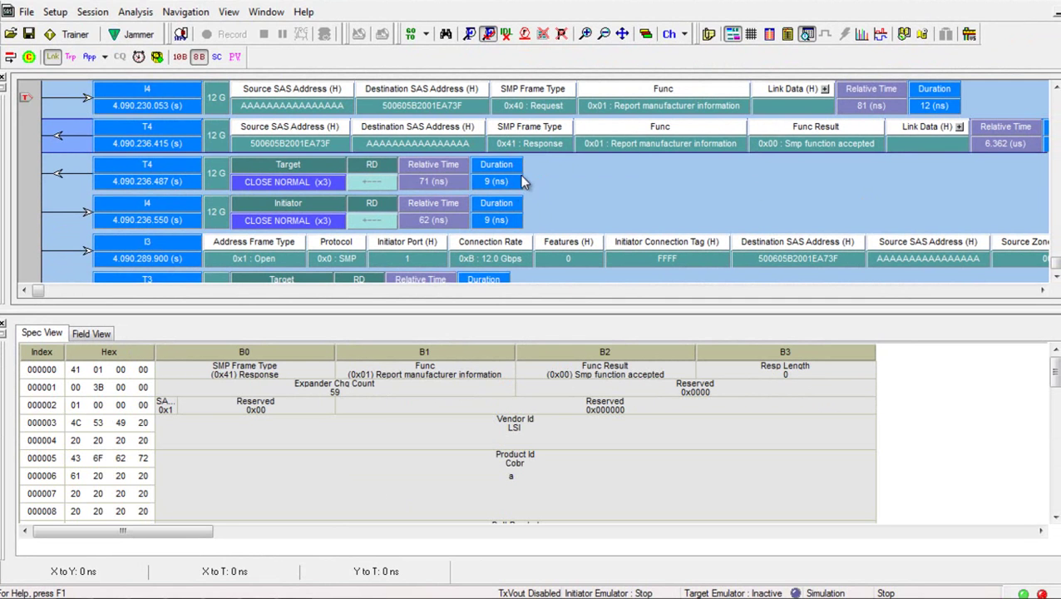
left_click(498, 252)
mouse_move(509, 252)
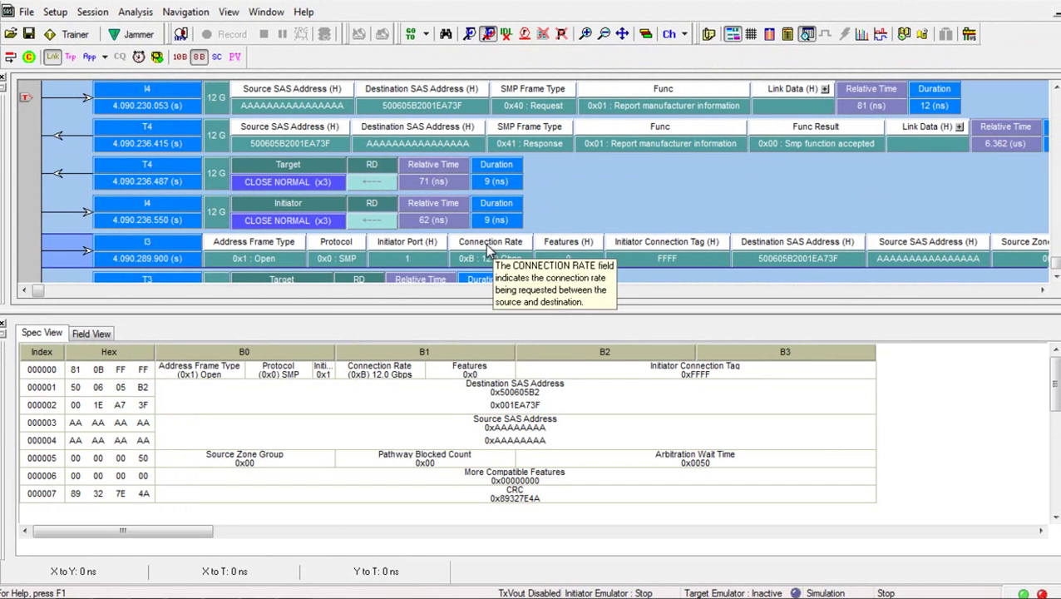
left_click(89, 56)
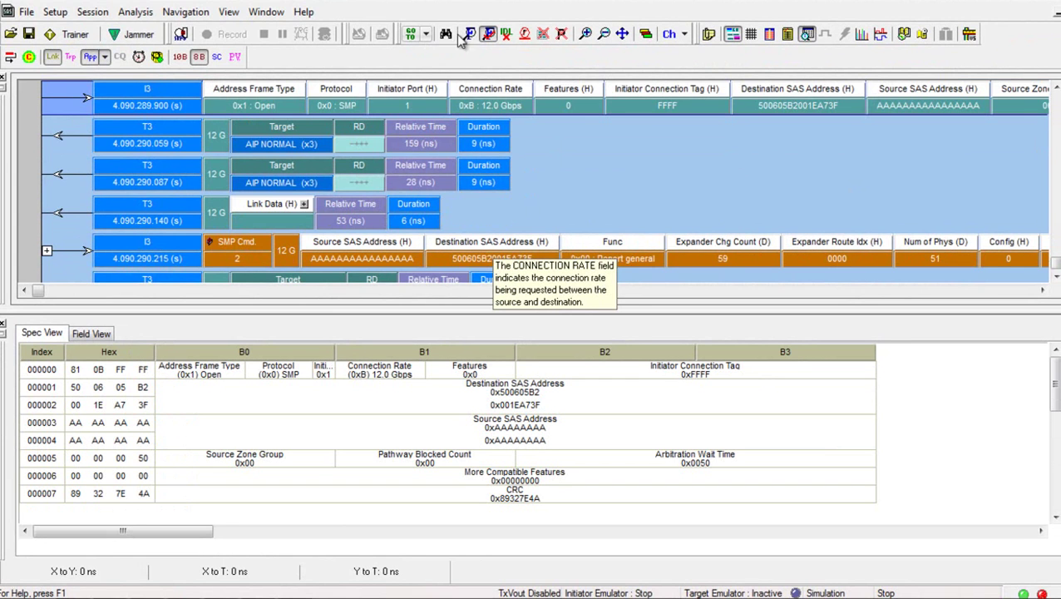
Hide low-level packets and inspect SMP commands 3 and 4 (Vendor Specific 0x43) as a field list.
left_click(543, 33)
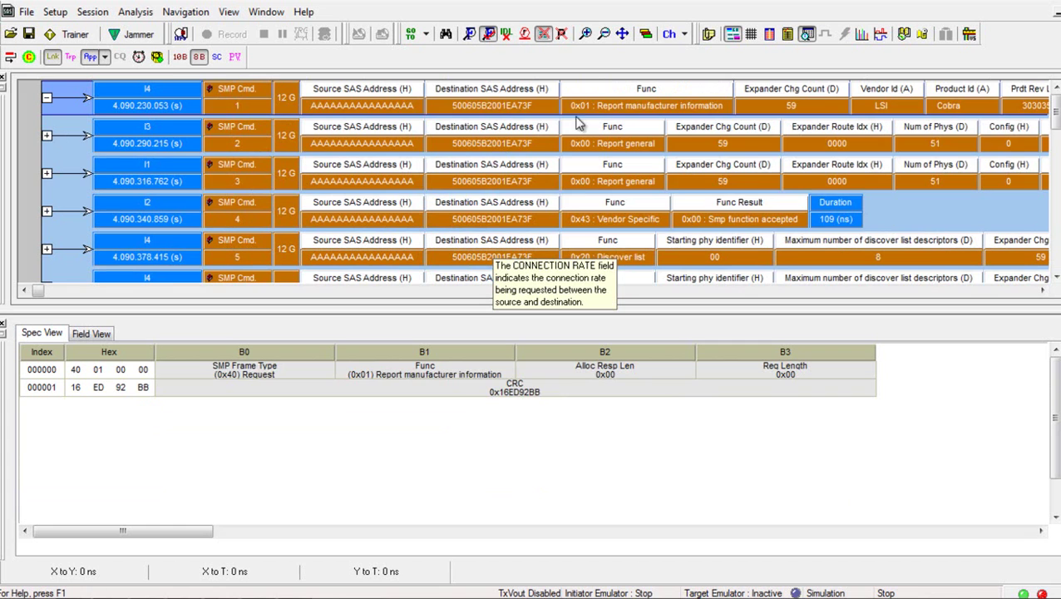
left_click(243, 173)
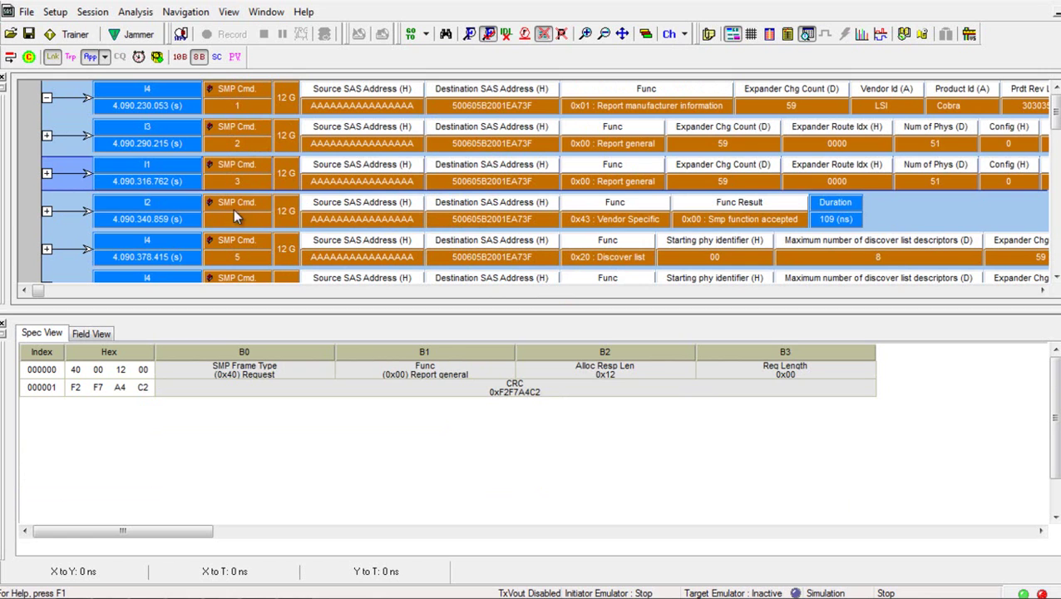
left_click(190, 208)
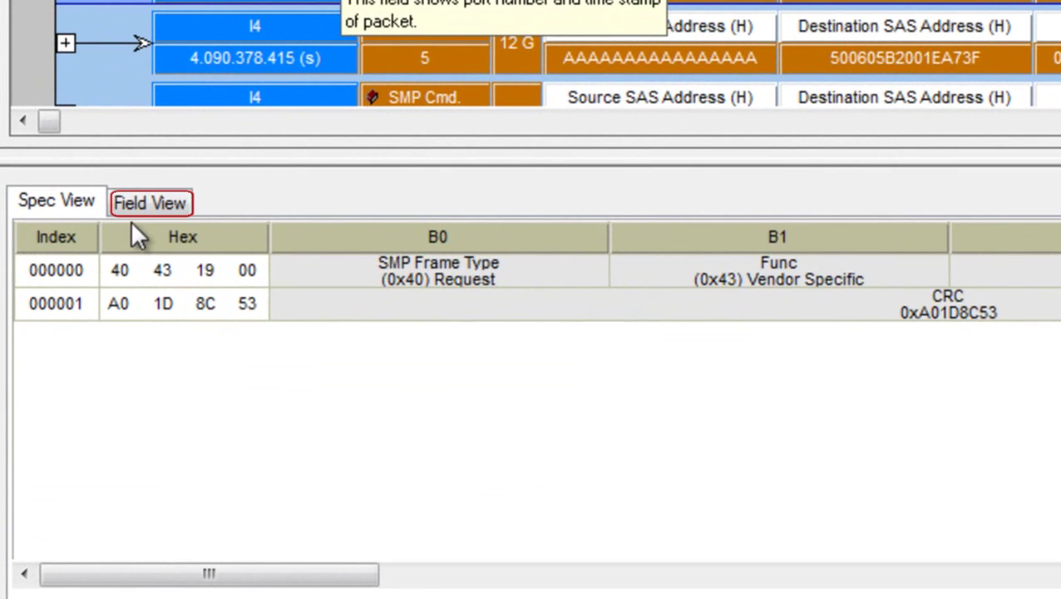
left_click(91, 333)
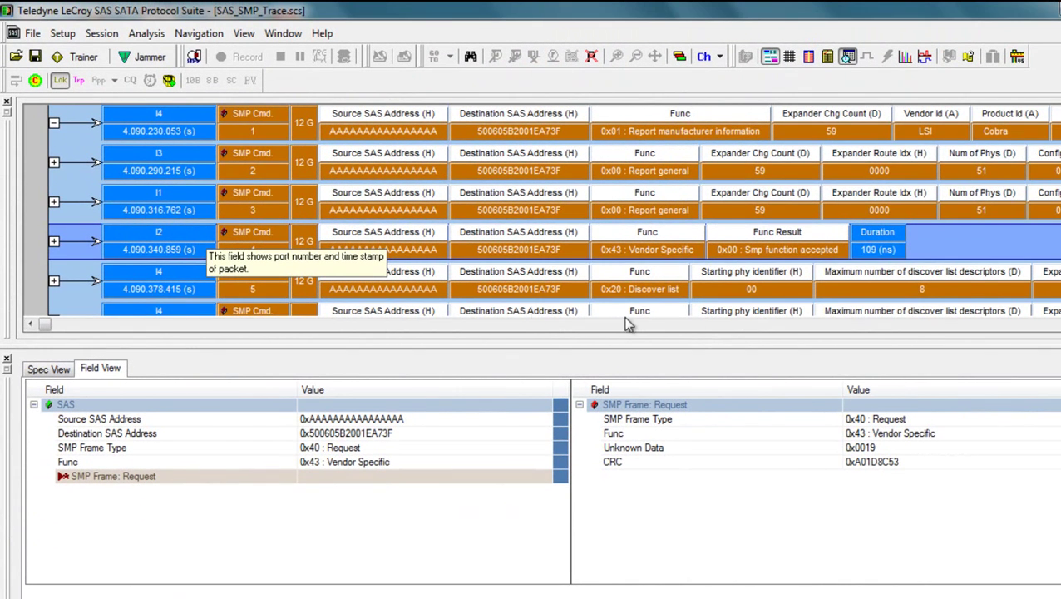
Select the first Inquiry command and expand its Standard Inquiry Data, scrolling down to SCCS.
scroll(31, 325, "down", 1)
scroll(357, 153, "down", 8)
left_click(358, 125)
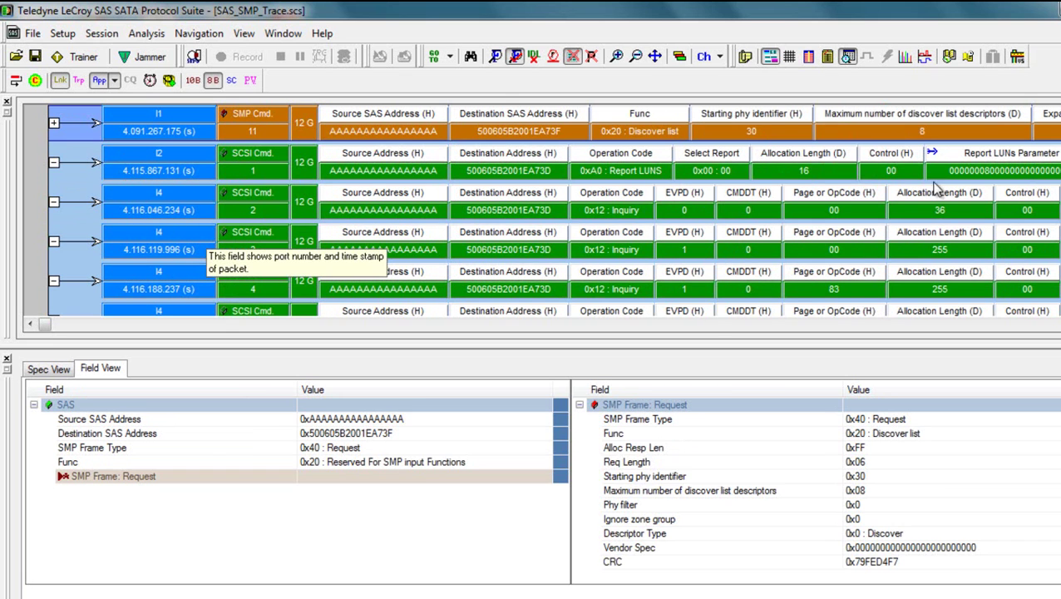
left_click(338, 211)
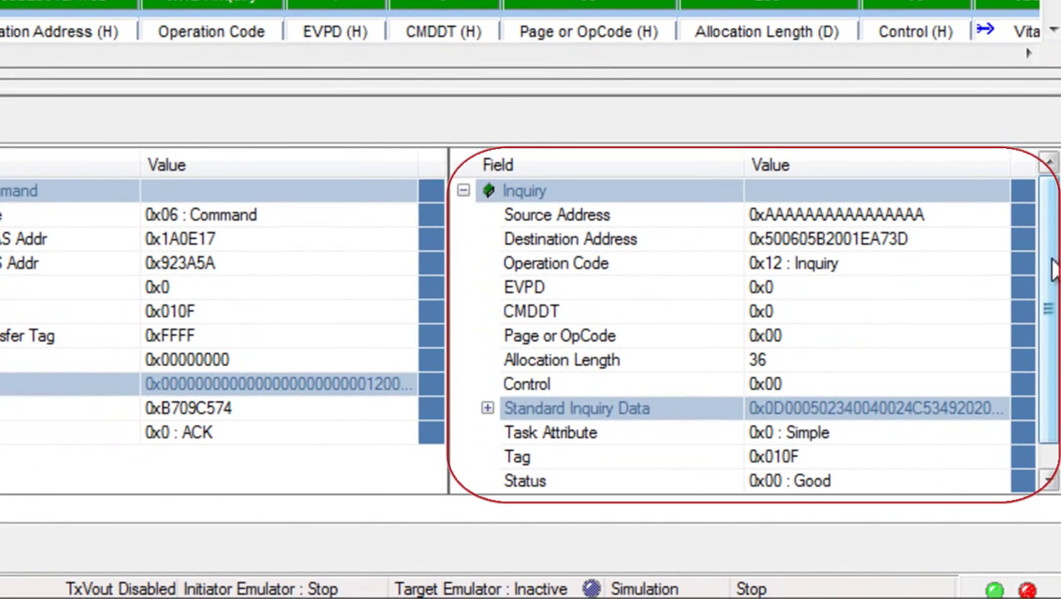
left_click_drag(1057, 291, 1055, 344)
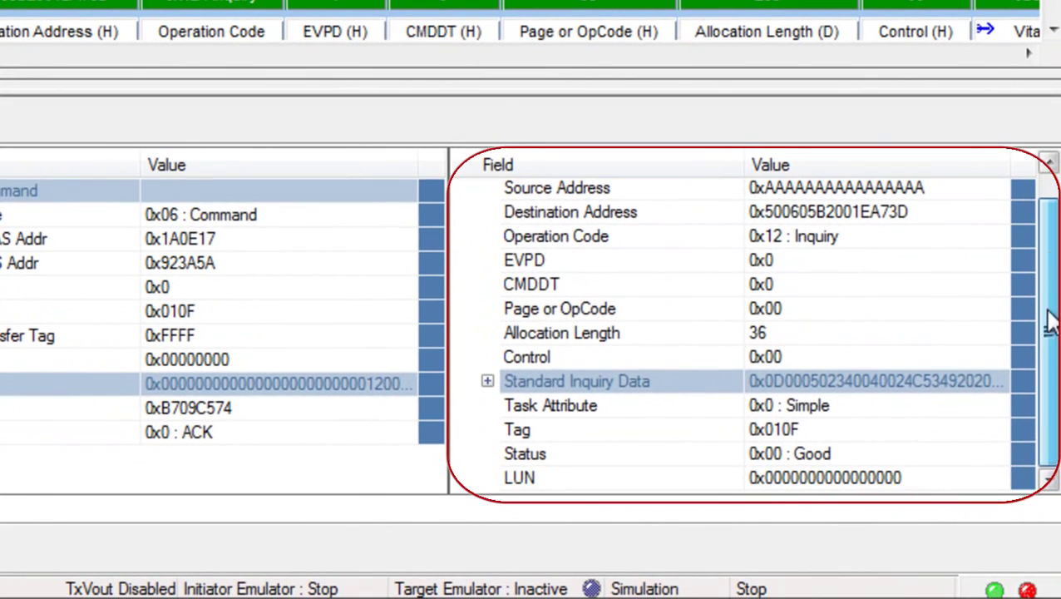
left_click(488, 381)
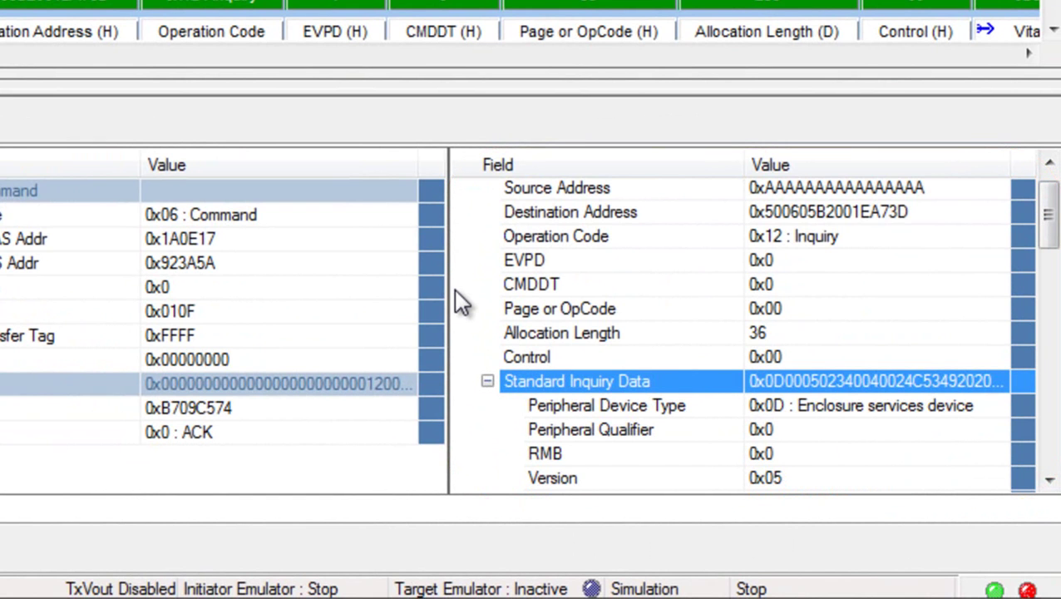
left_click(1049, 481)
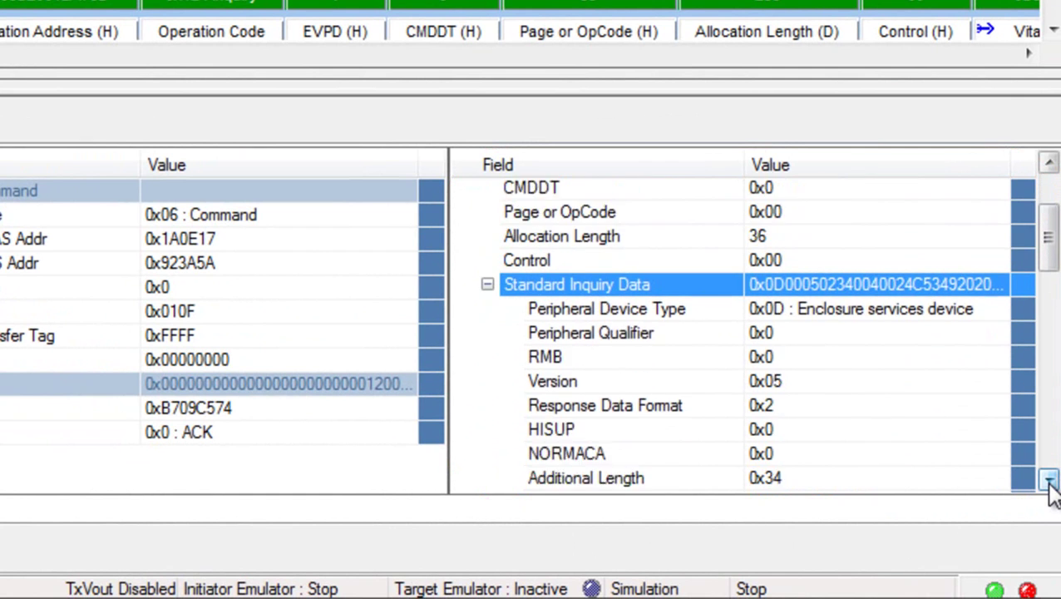
left_click(1050, 481)
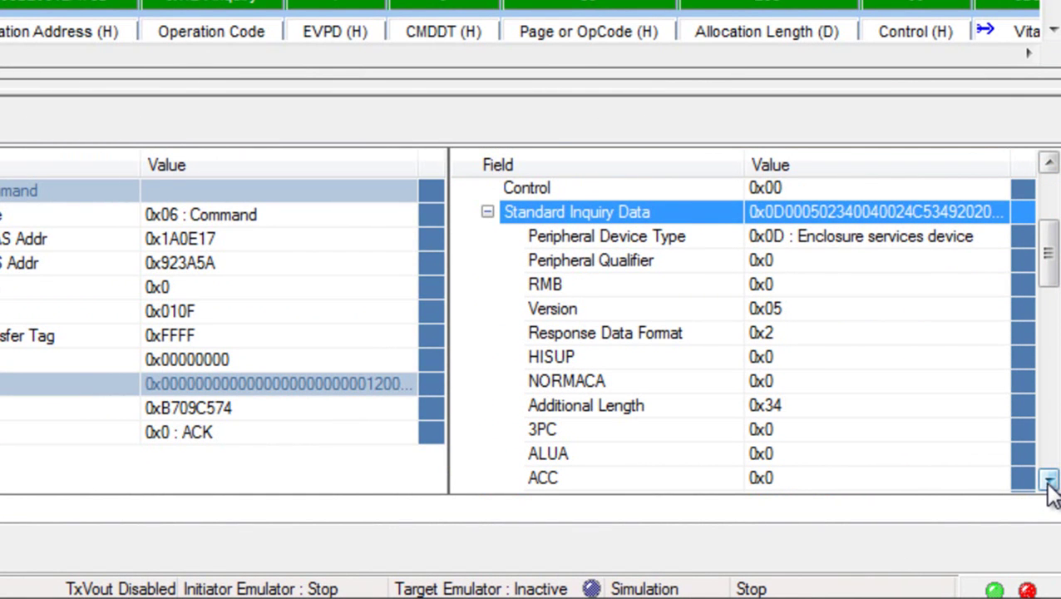
left_click(1050, 481)
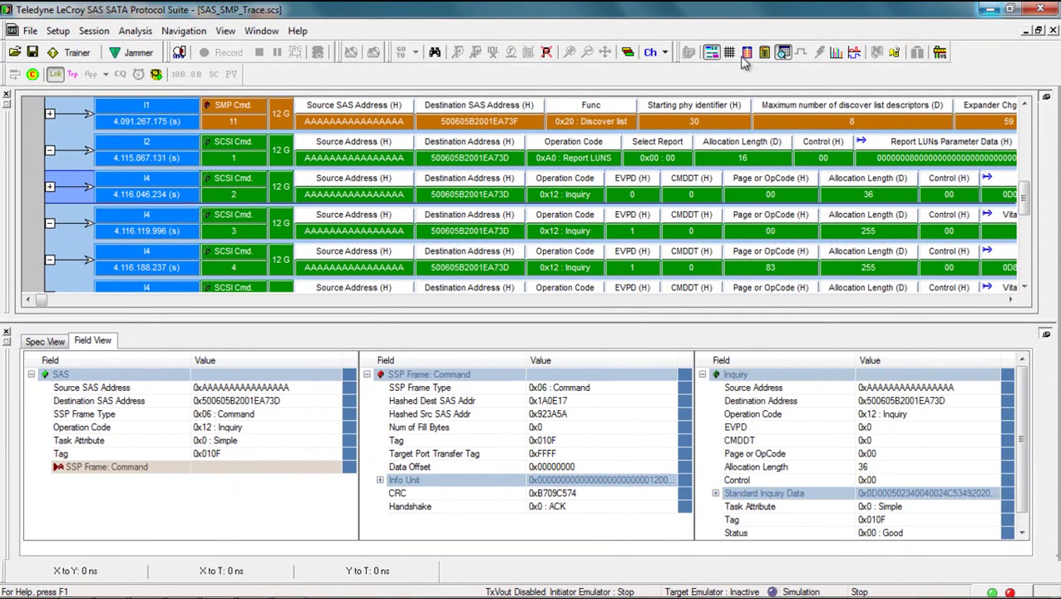
Close the Spec View/Field View detail pane.
left_click(783, 53)
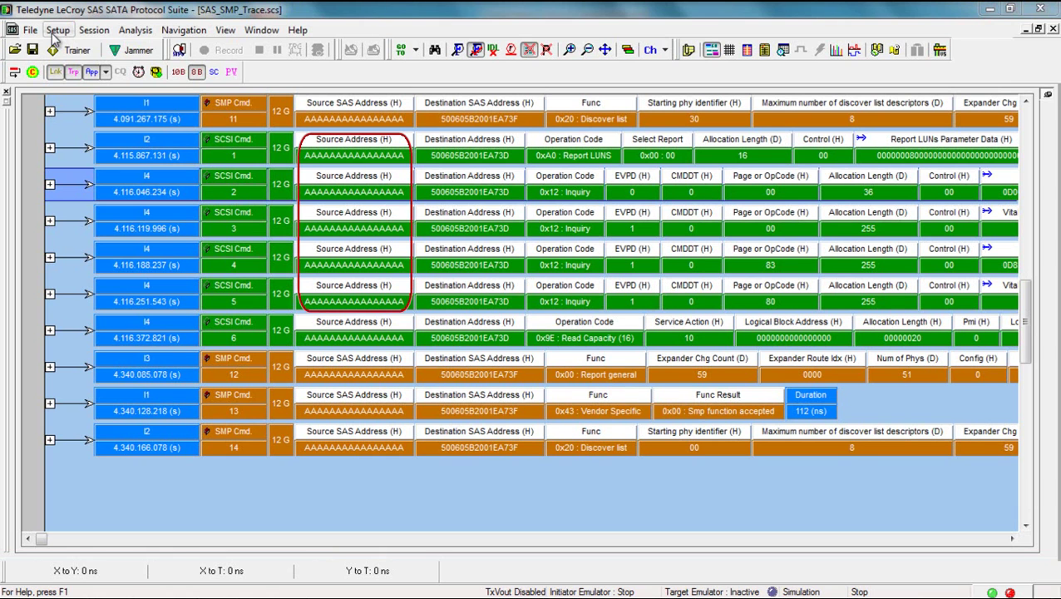
Hide the Source Address field, then toggle Wrap Packet on and back off.
right_click(364, 149)
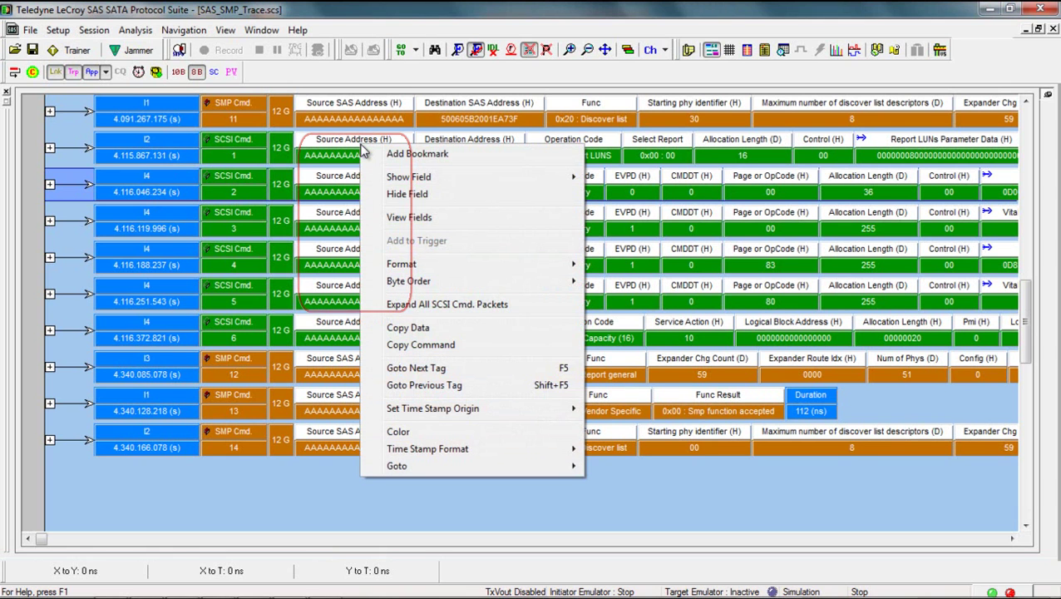
left_click(410, 194)
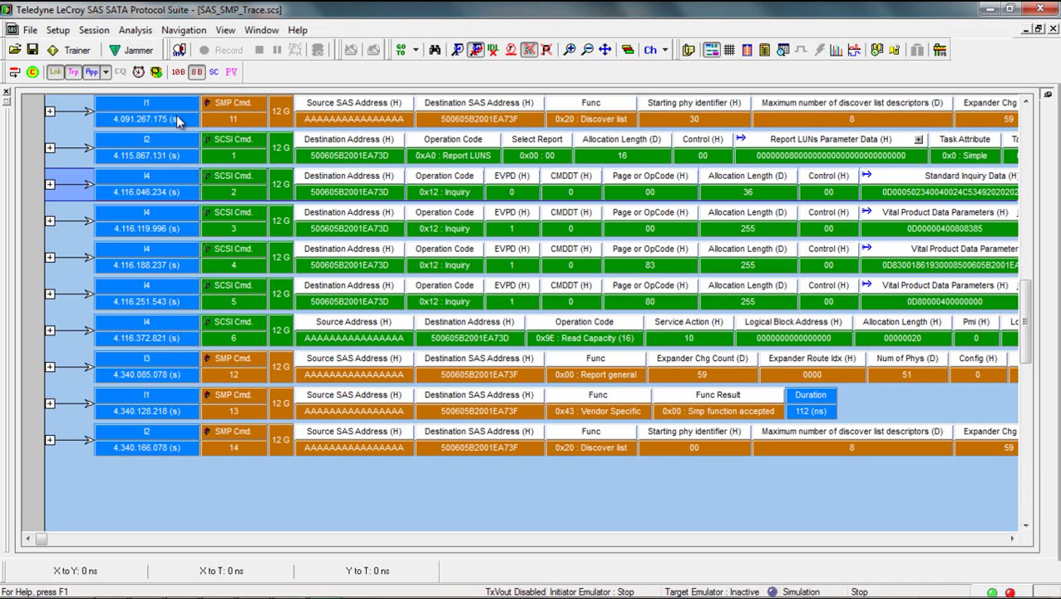
left_click(15, 73)
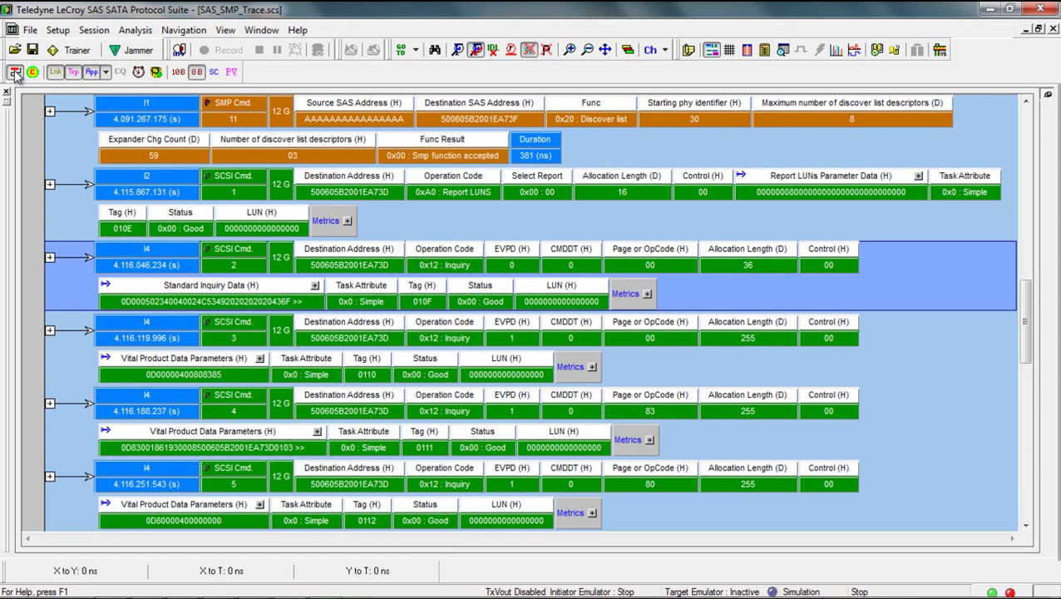
left_click(15, 72)
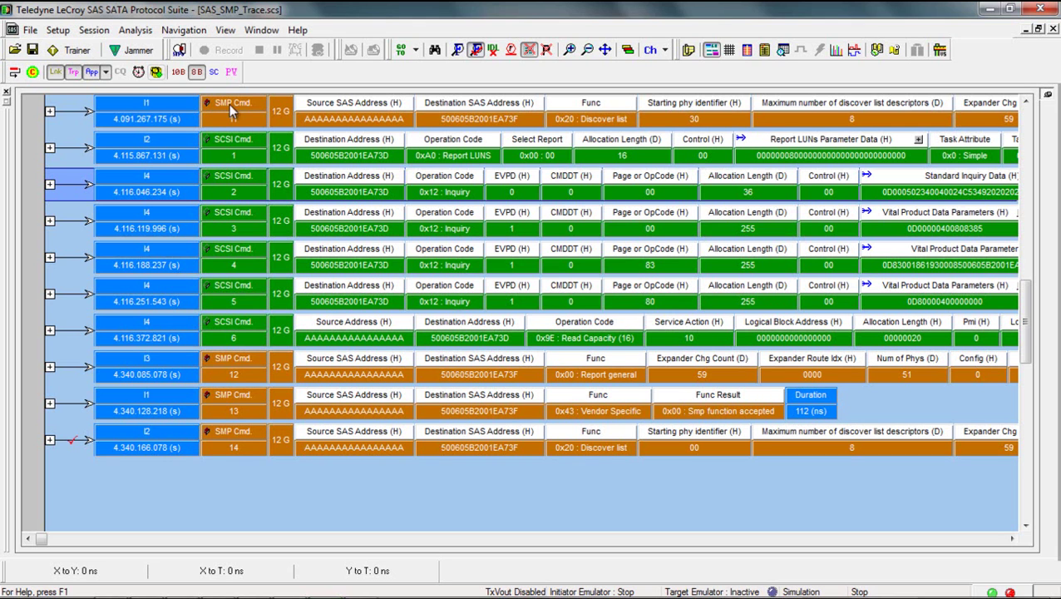
Restore the Source Address field to the SCSI command rows via Show Field.
right_click(327, 140)
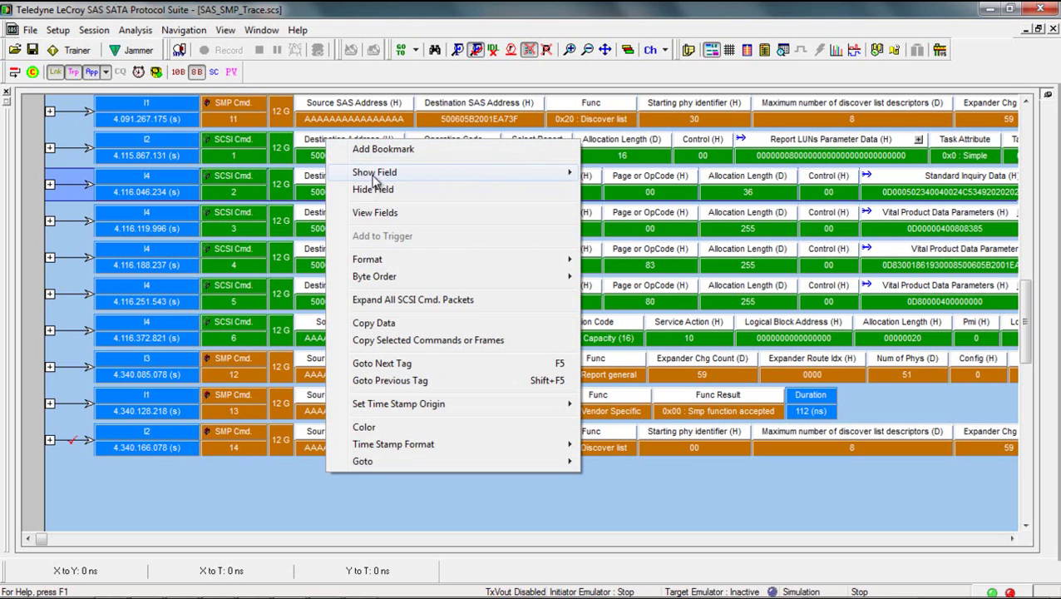
mouse_move(375, 175)
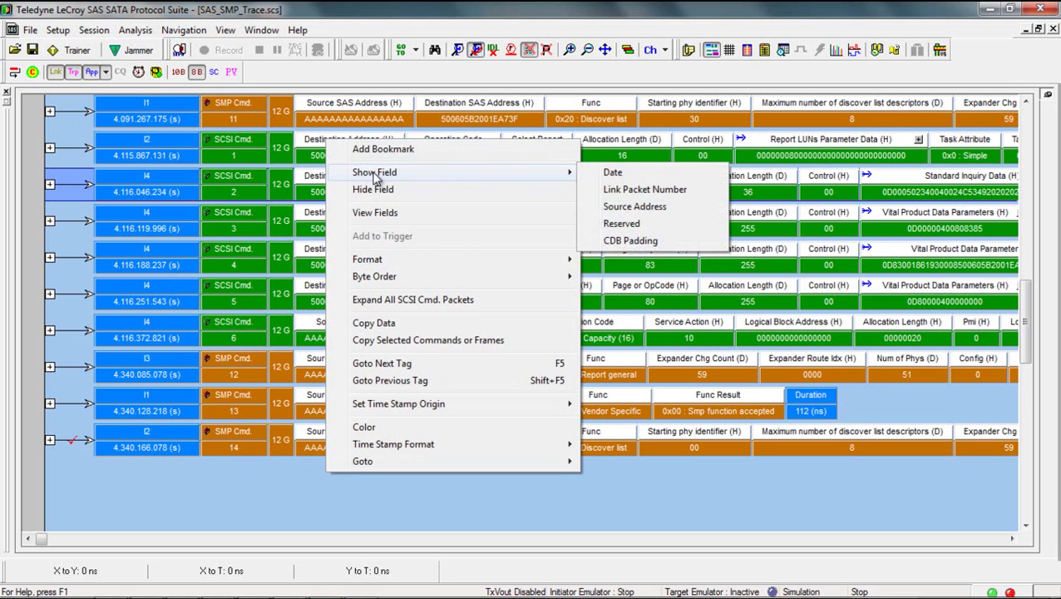
left_click(646, 208)
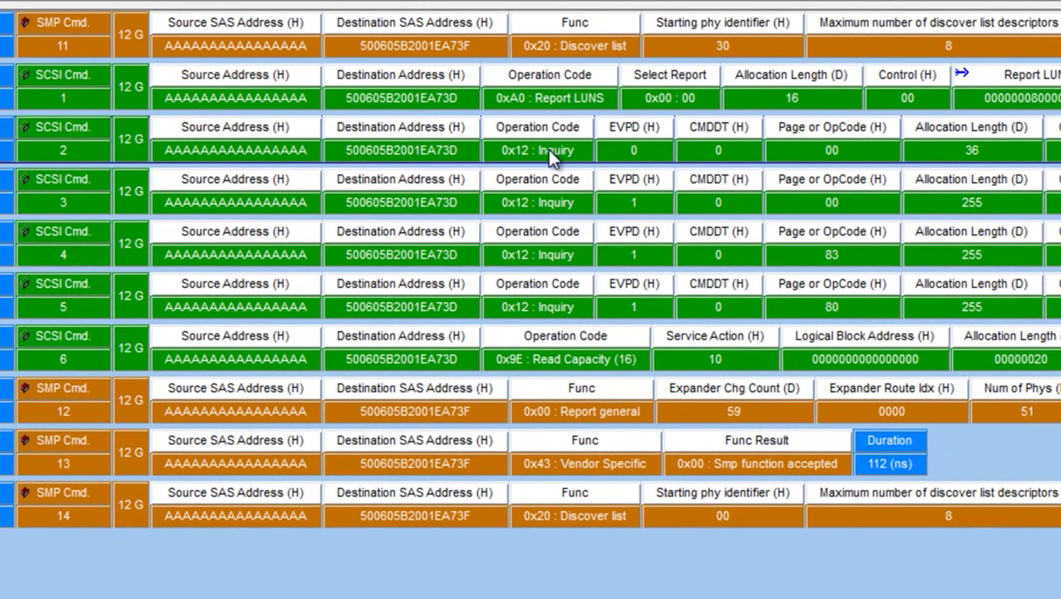
Give Inquiry commands an orange background colour and apply it to the trace.
right_click(548, 149)
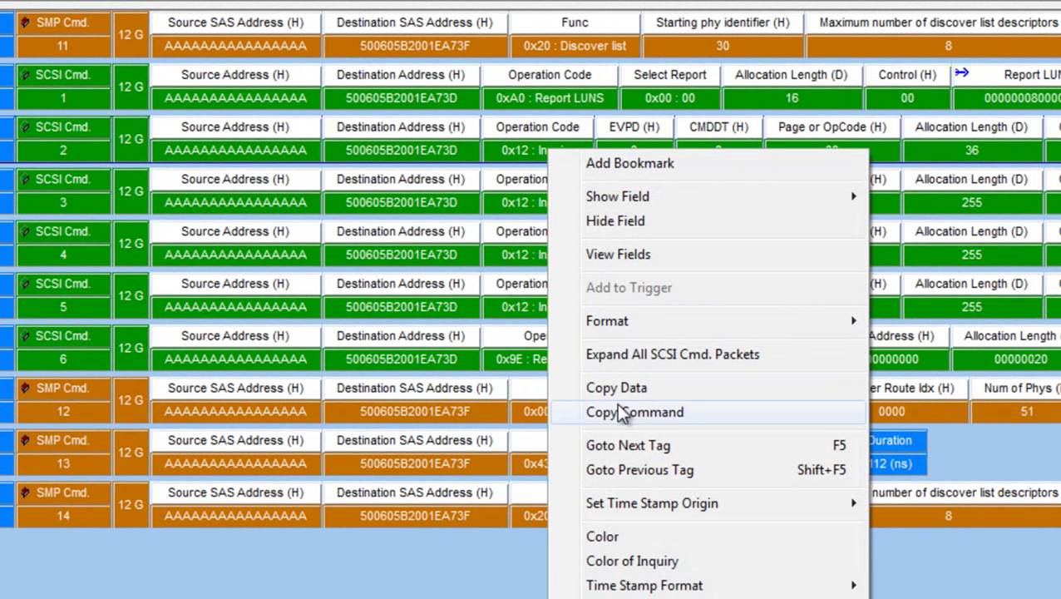
left_click(635, 563)
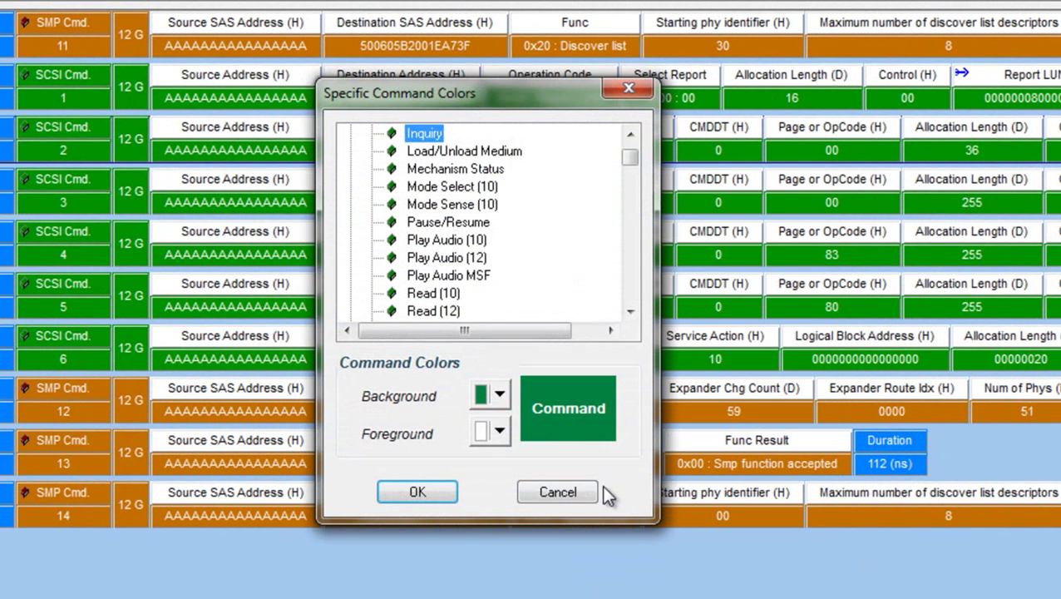
left_click(486, 396)
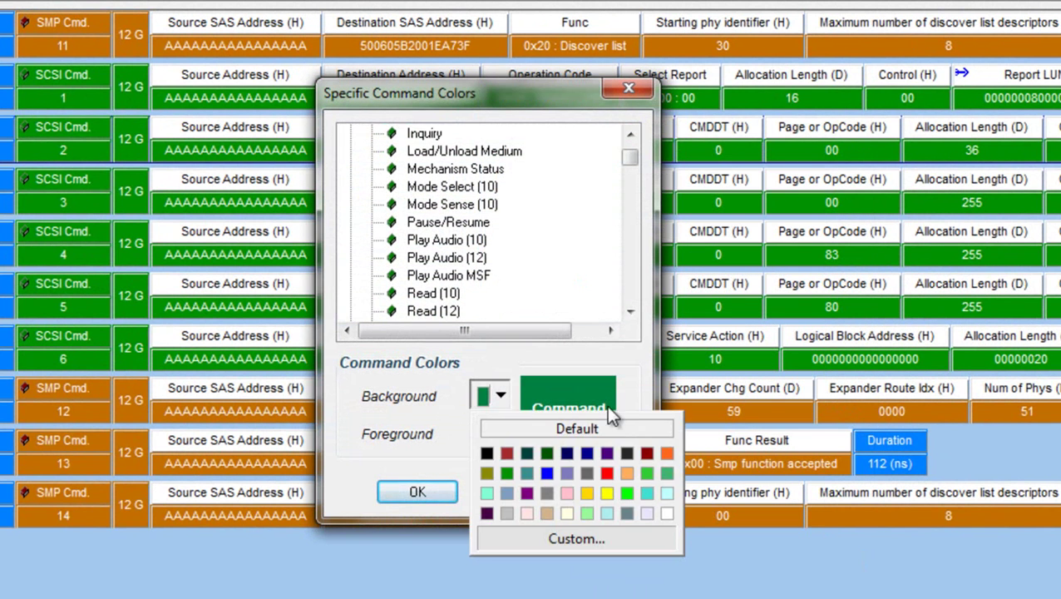
left_click(666, 454)
left_click(411, 497)
left_click(584, 365)
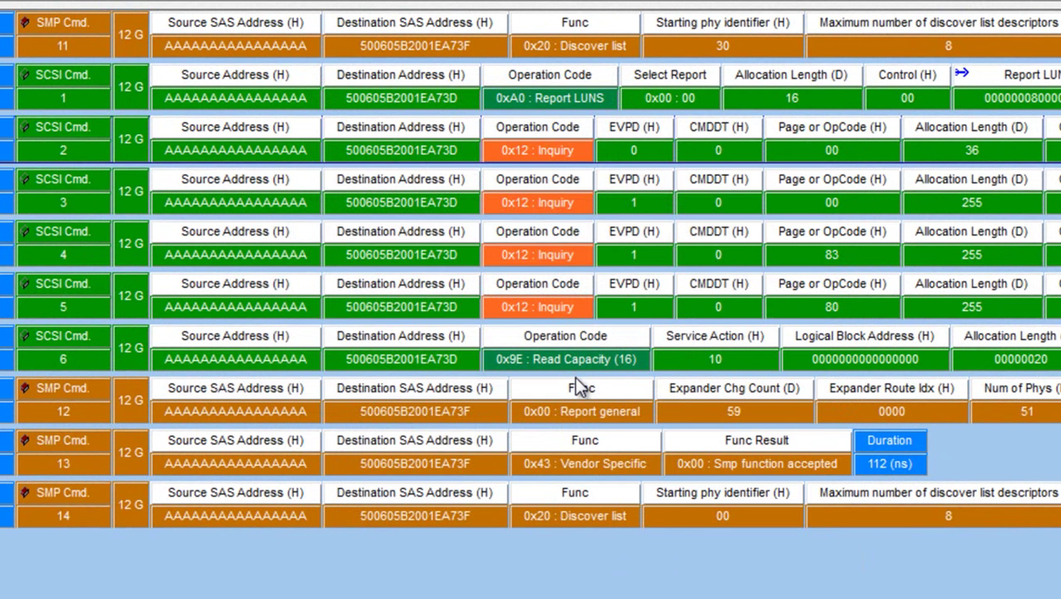
mouse_move(580, 387)
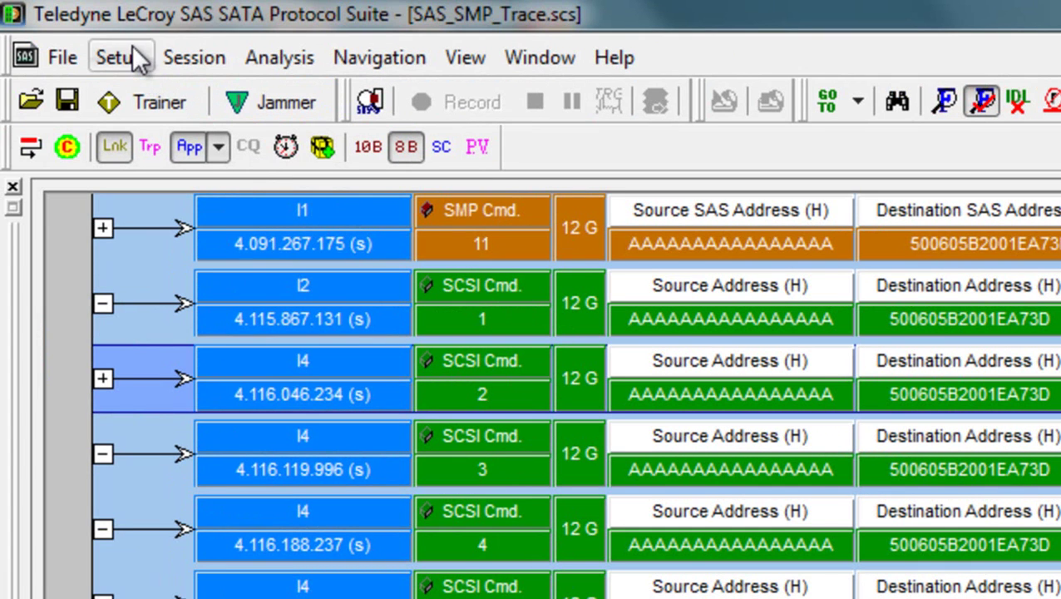
In Trace Viewer configuration, disable tooltips and set Time Stamp Origin to Trigger.
left_click(130, 55)
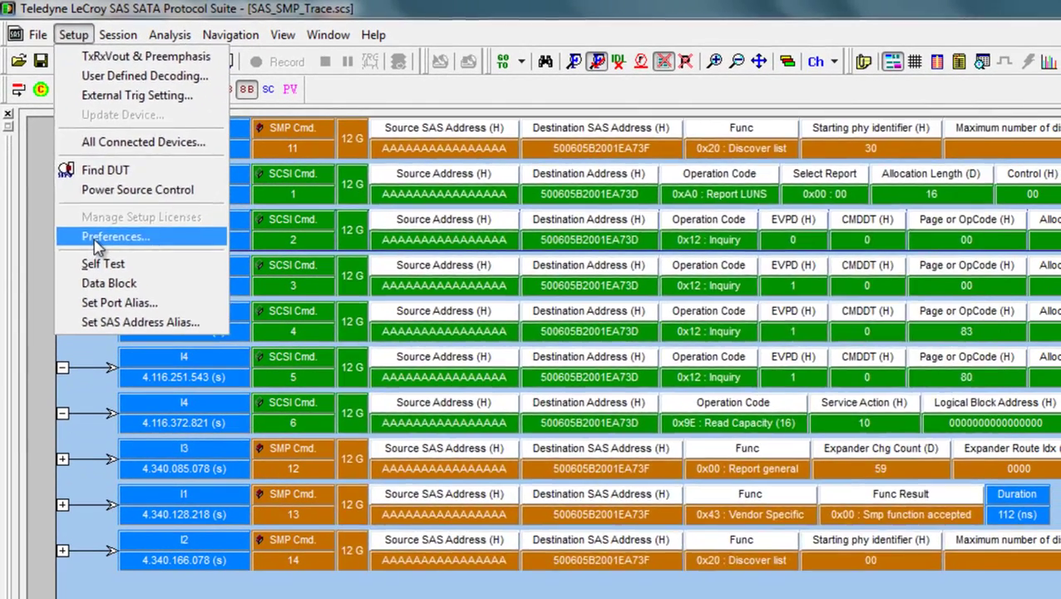
left_click(190, 388)
left_click(418, 169)
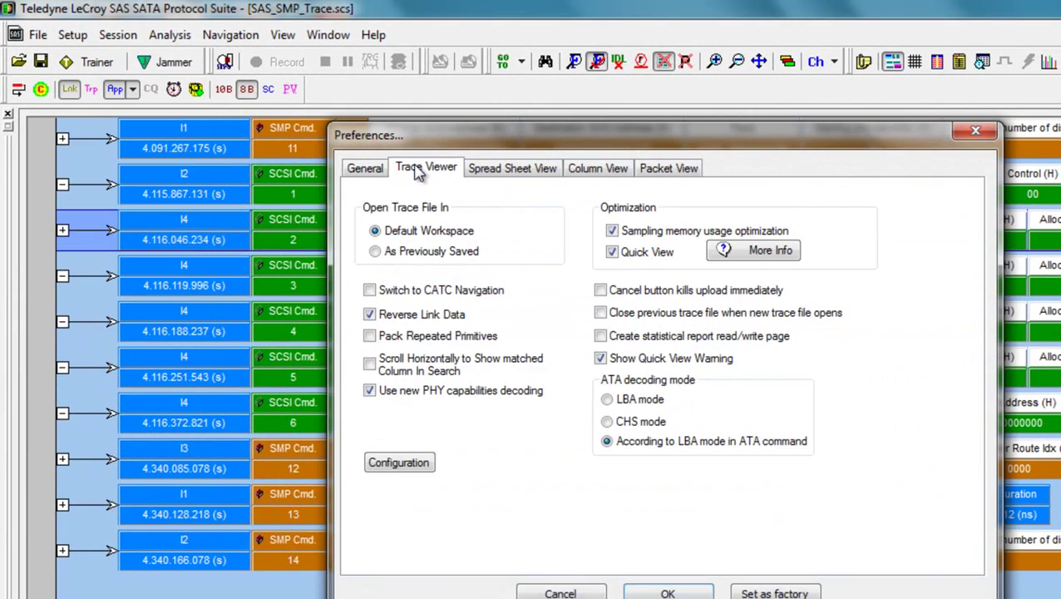
left_click(400, 463)
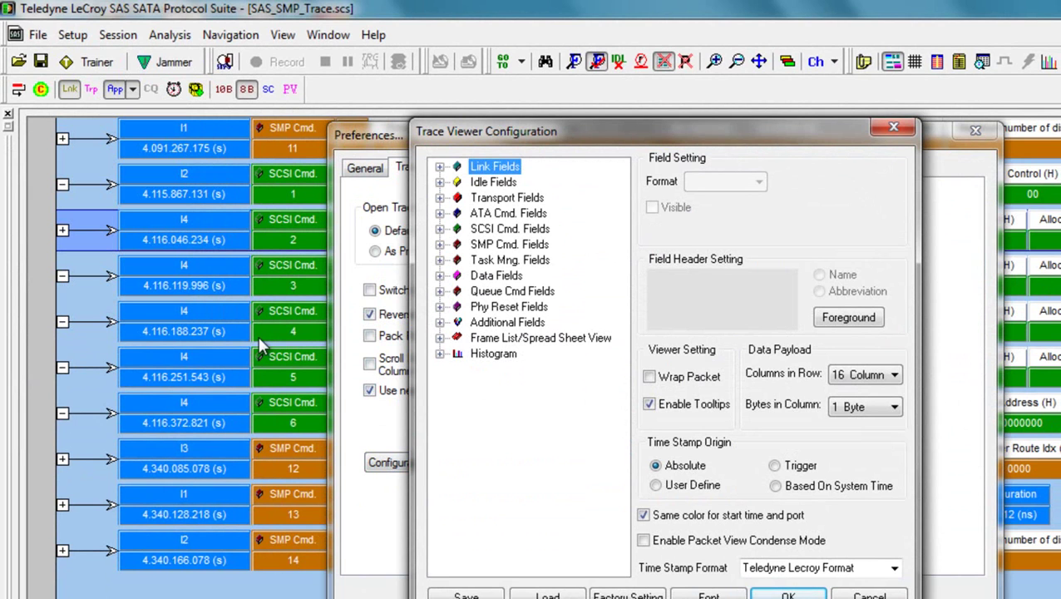
left_click(650, 405)
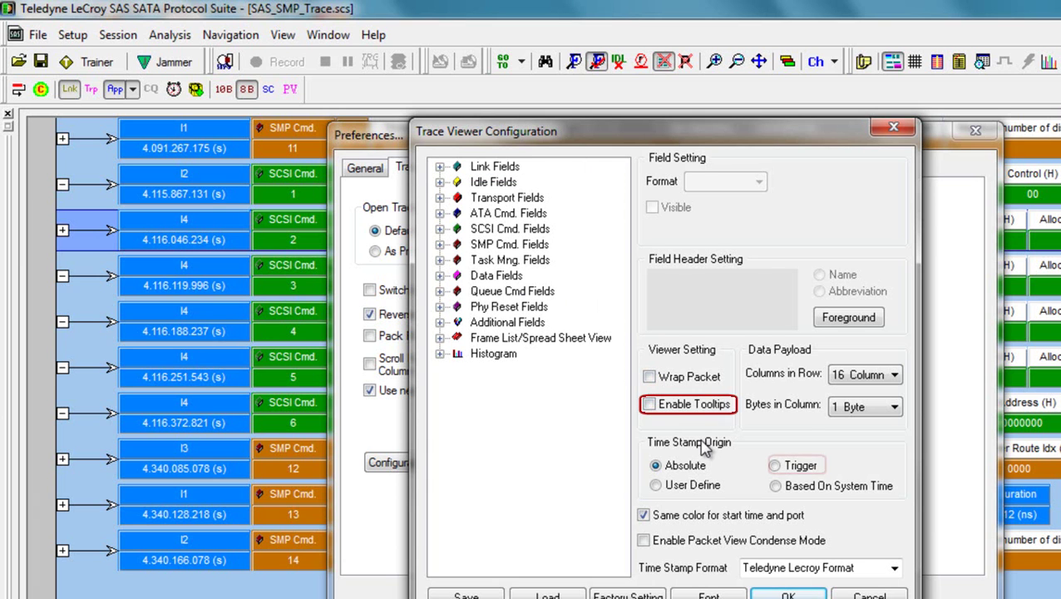
left_click(786, 466)
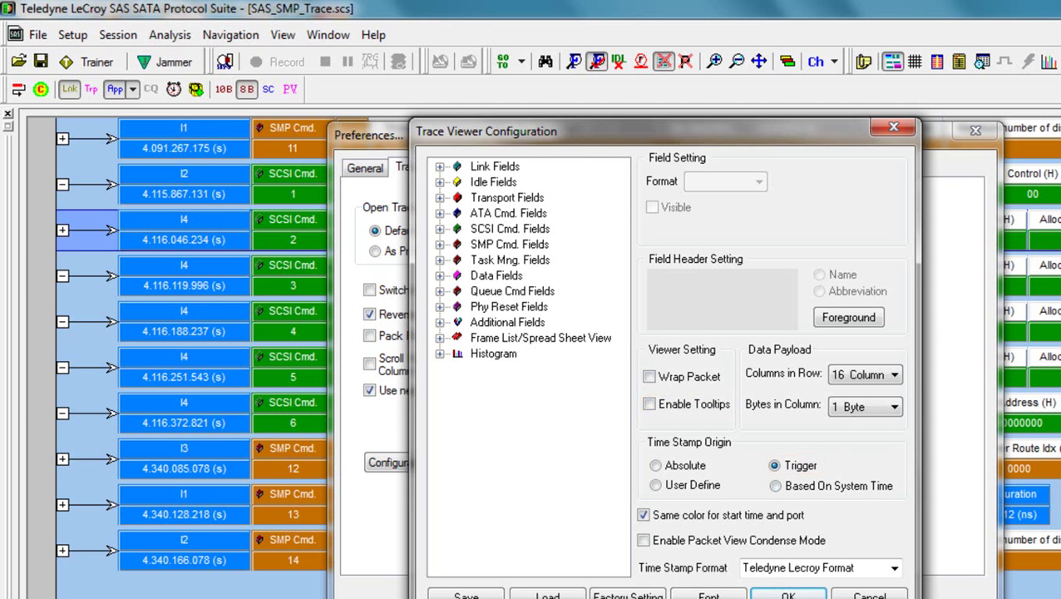
left_click(788, 596)
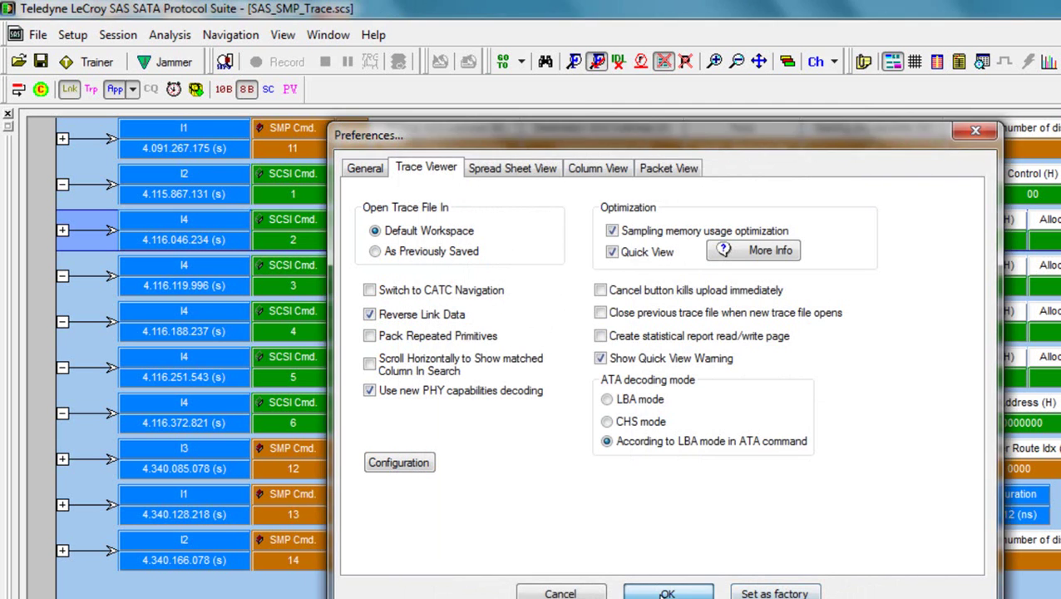
left_click(661, 595)
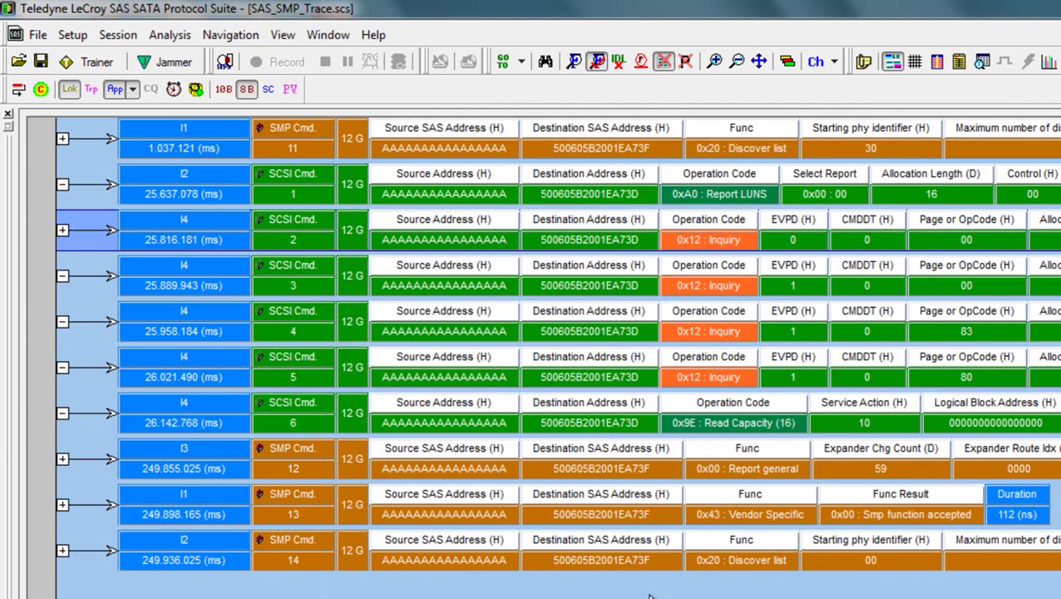